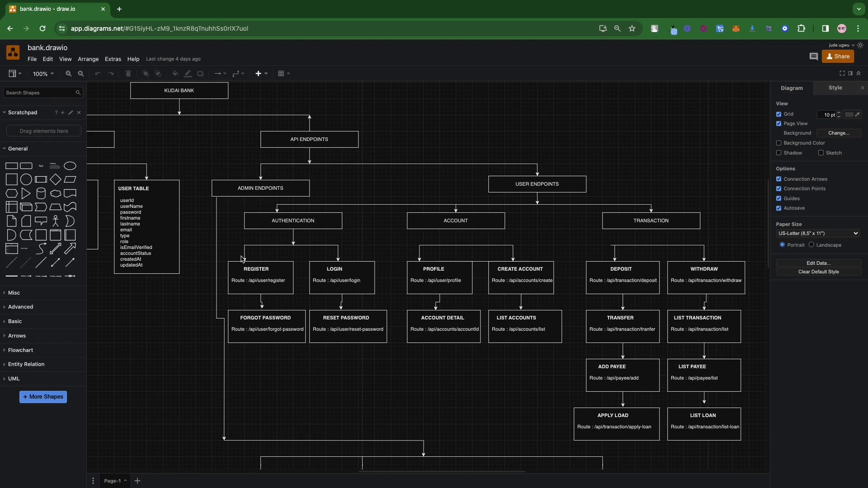
# Examine the top levels of the bank diagram, from the KUDAI BANK root to the App Model and API Endpoints branches.
pyautogui.hscroll(-6, 242, 259)
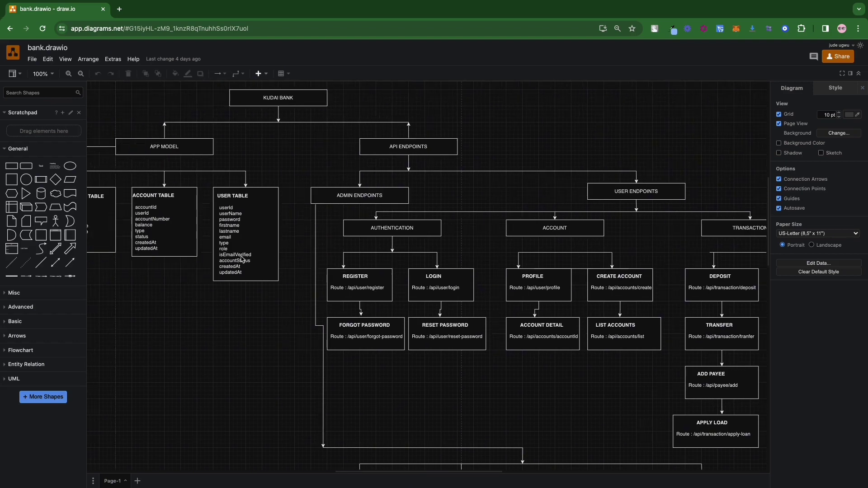
pyautogui.hscroll(-1, 242, 258)
pyautogui.scroll(2, 241, 258)
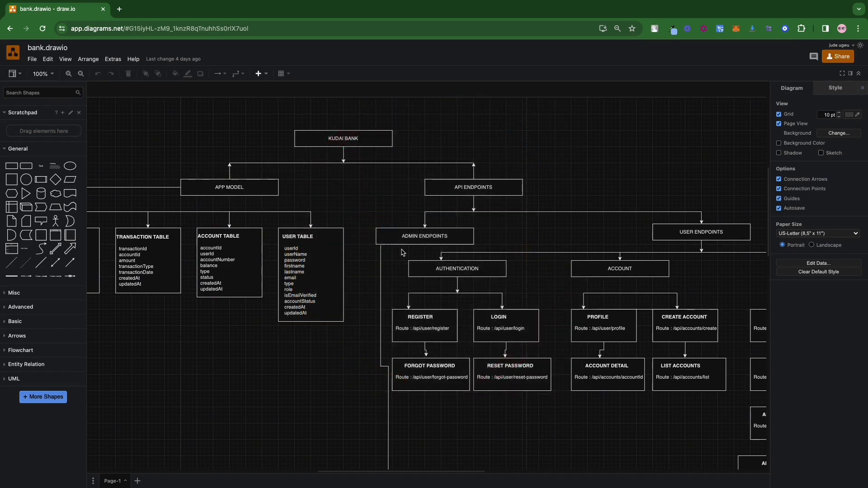
pyautogui.click(421, 231)
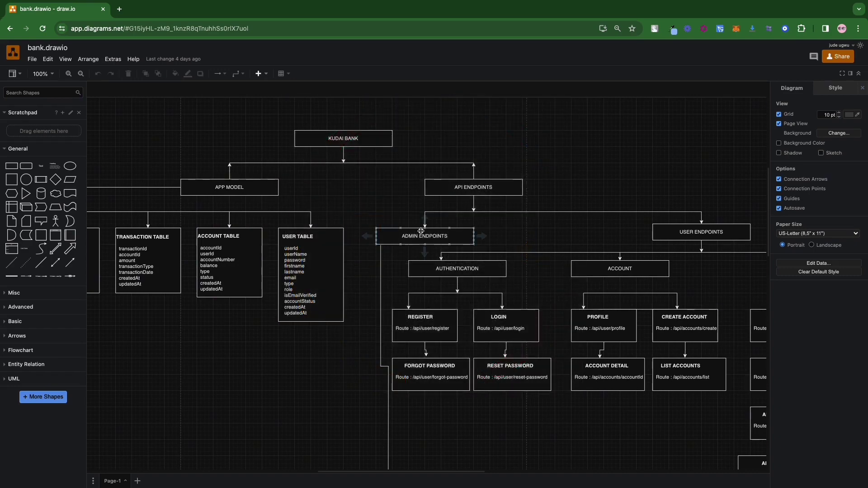
pyautogui.click(346, 204)
pyautogui.hscroll(-1, 345, 204)
pyautogui.hscroll(-5, 346, 205)
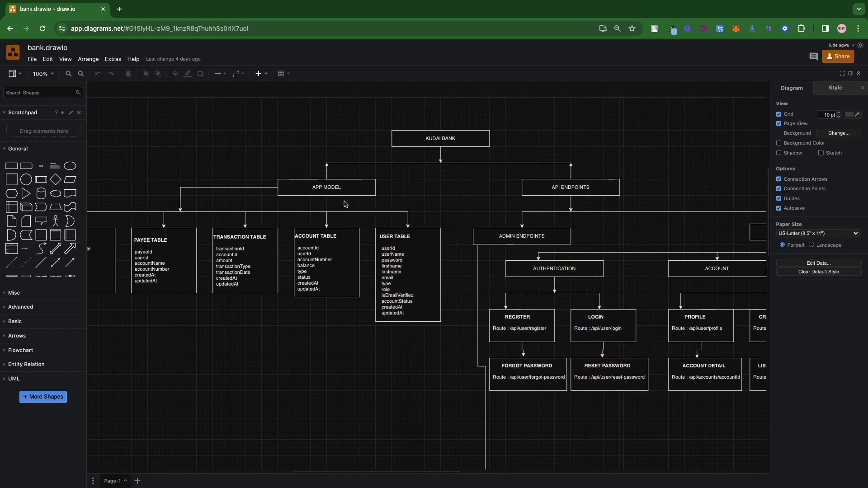
pyautogui.click(478, 135)
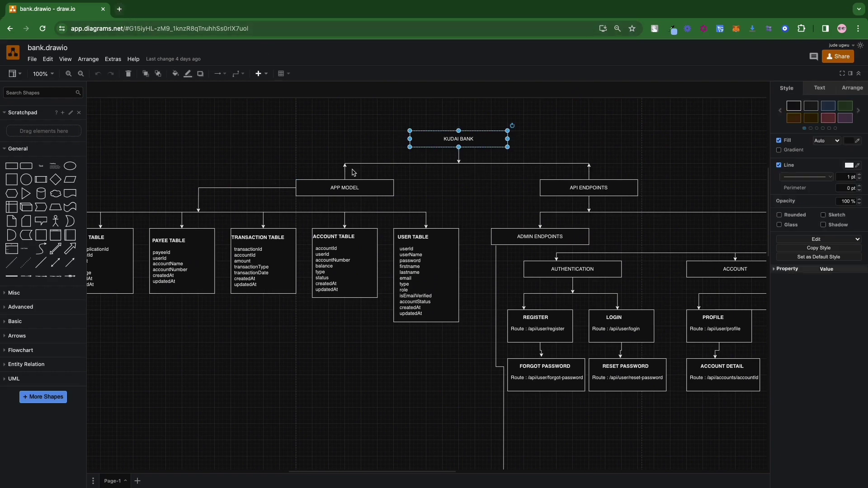
pyautogui.hotkey('ctrl', '+')
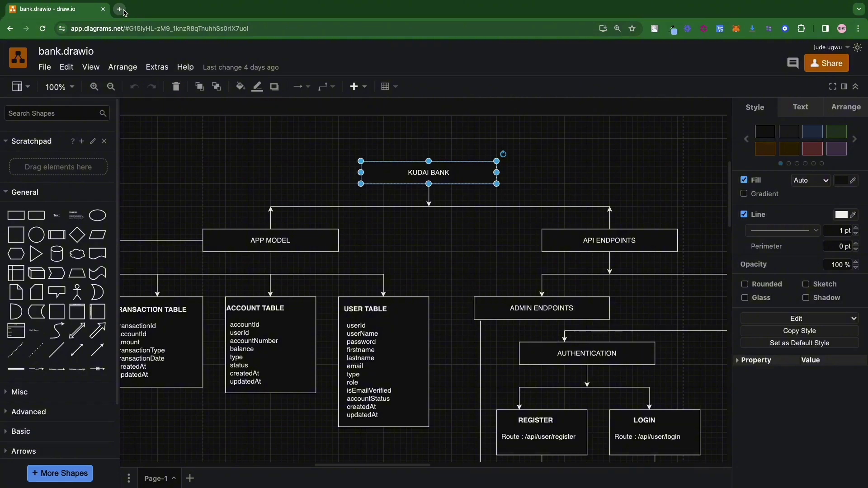
# Switch to the other Chrome window, search Google for "kuda" in a new tab and open the Kuda website.
pyautogui.hotkey('ctrl', 'Right')
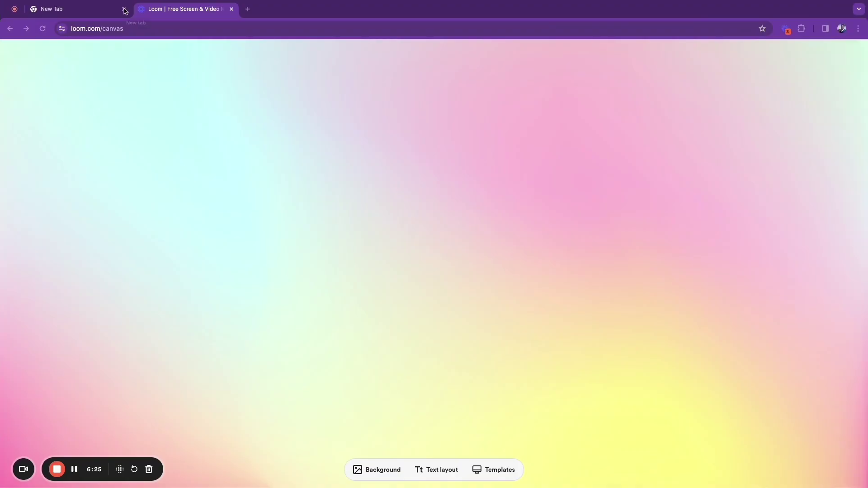
pyautogui.click(248, 9)
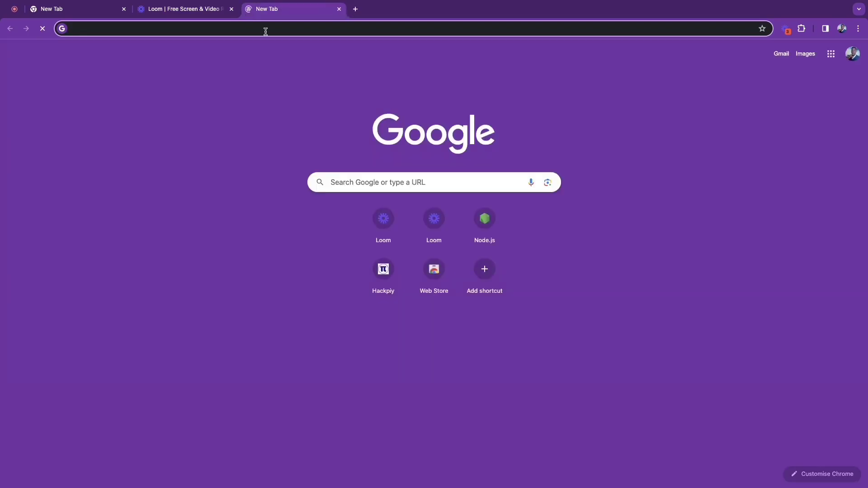
pyautogui.write('k')
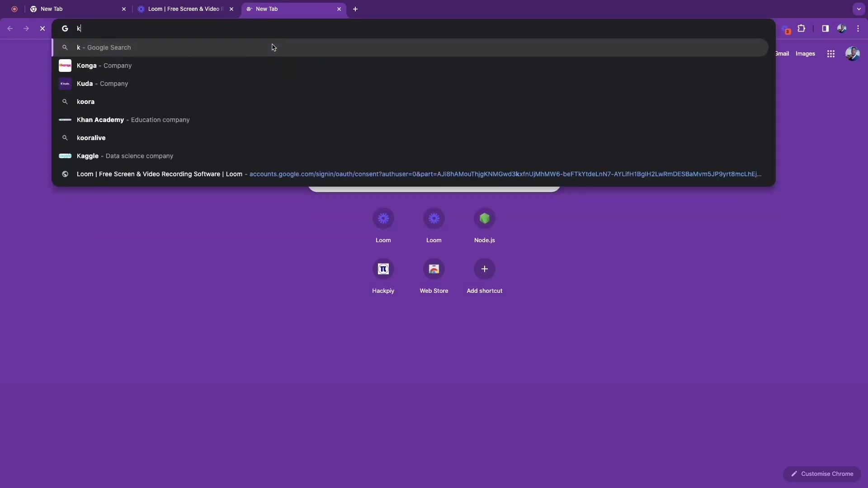
pyautogui.write('uda')
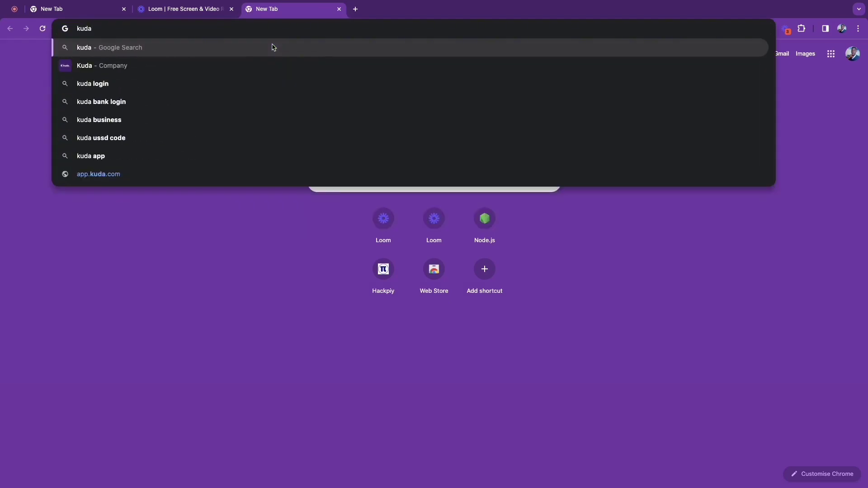
pyautogui.click(274, 47)
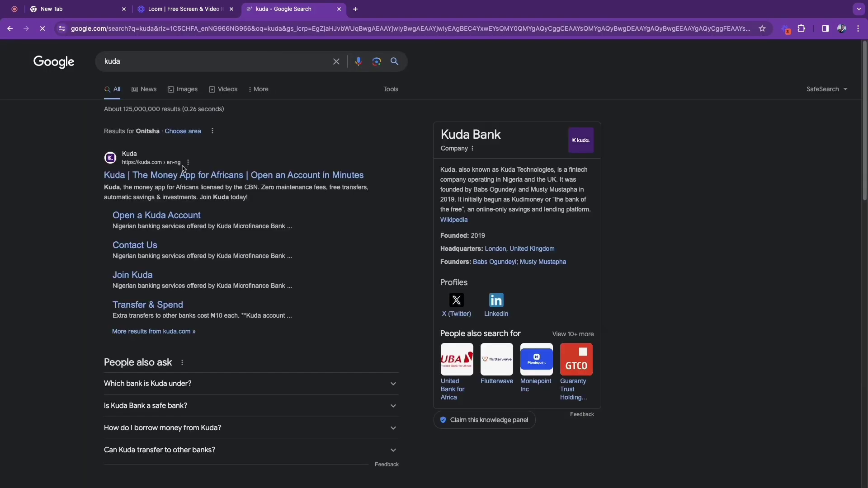
pyautogui.click(182, 177)
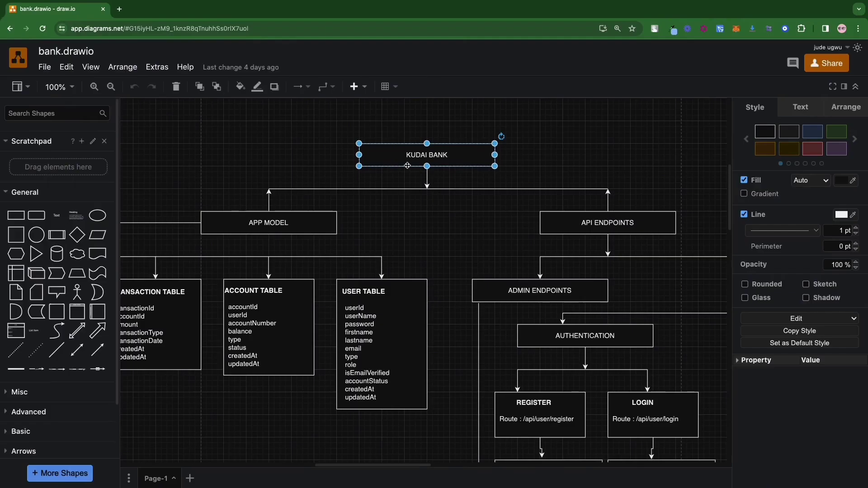
# Return to the bank diagram and review the App Model and API Endpoints nodes and the row of model tables.
pyautogui.click(270, 222)
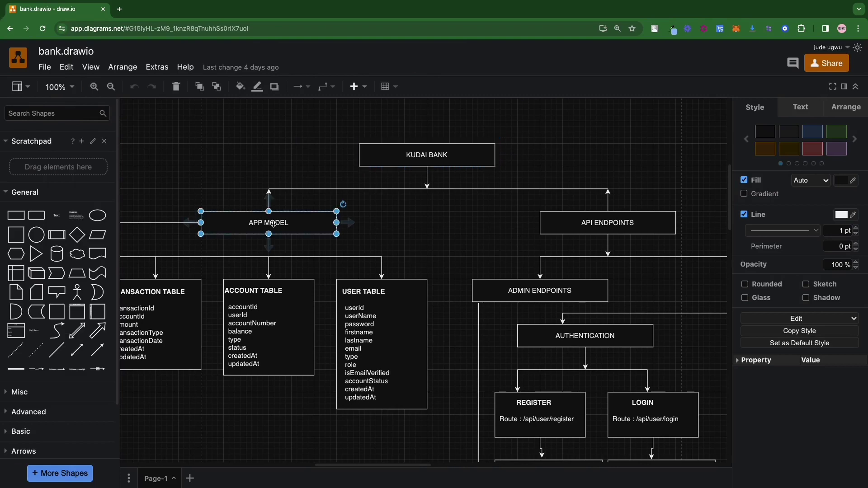
pyautogui.click(613, 220)
pyautogui.hscroll(-10, 312, 270)
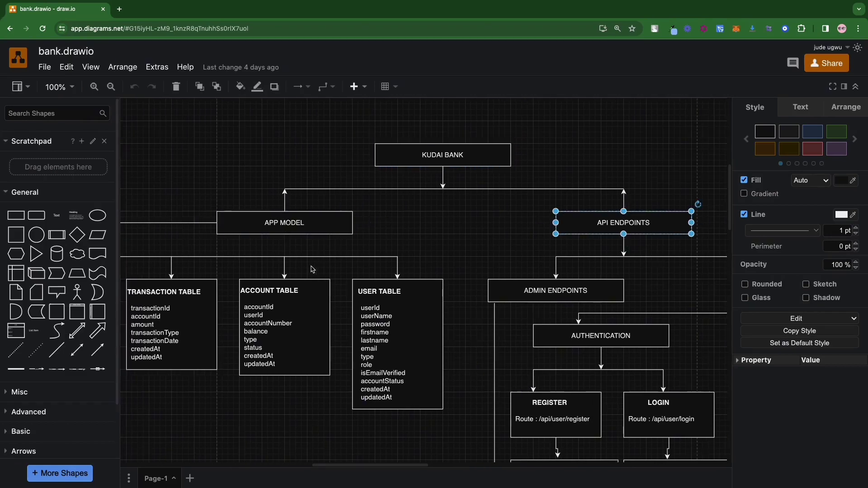
pyautogui.hscroll(-3, 312, 270)
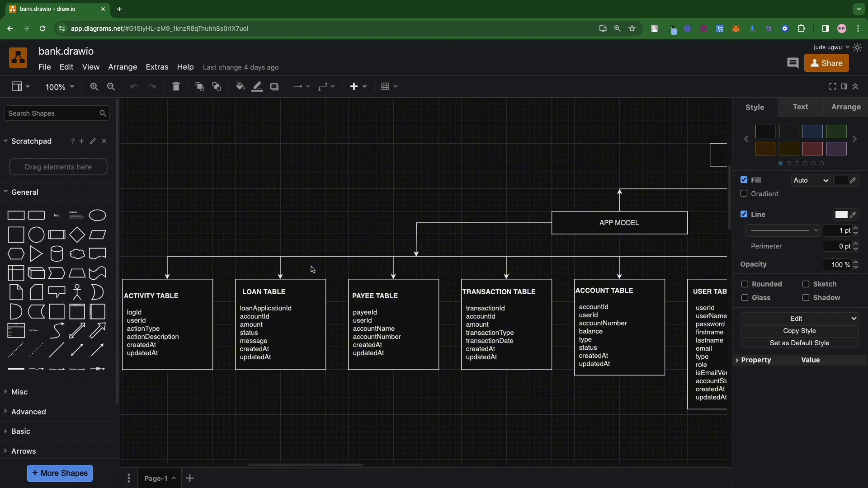
pyautogui.hscroll(8, 311, 270)
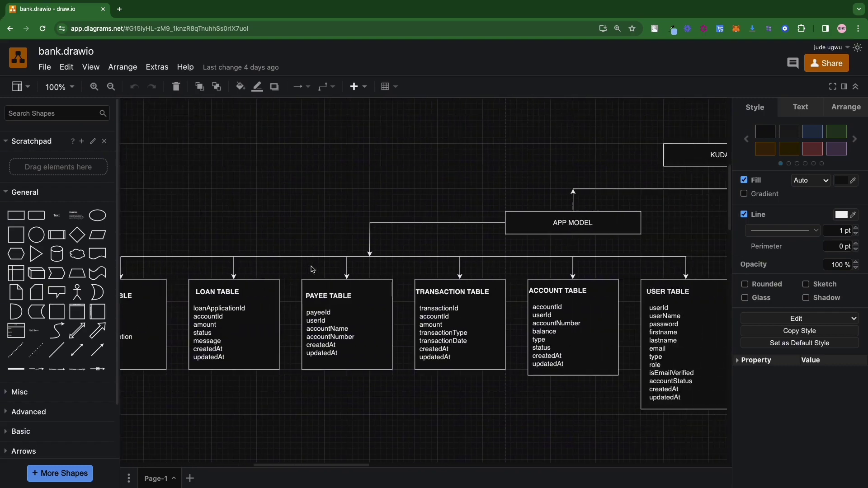
pyautogui.scroll(-1, 425, 238)
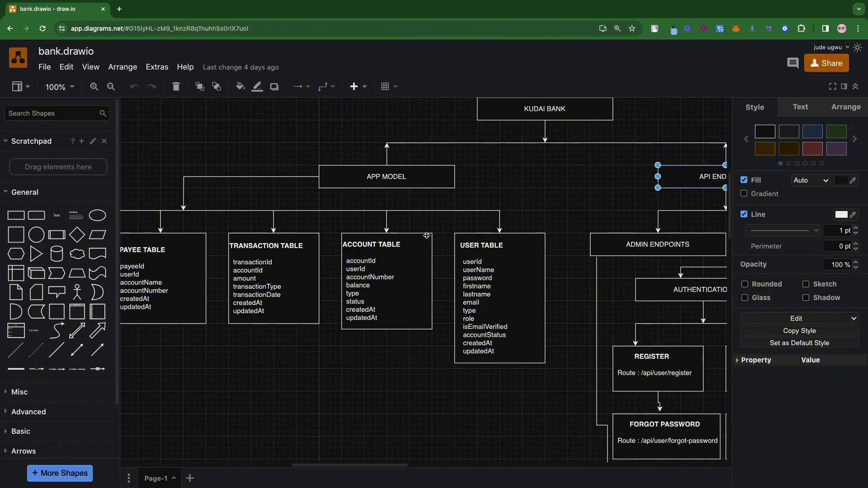
# Select the User Table in the diagram and examine its fields at a larger page zoom.
pyautogui.click(516, 249)
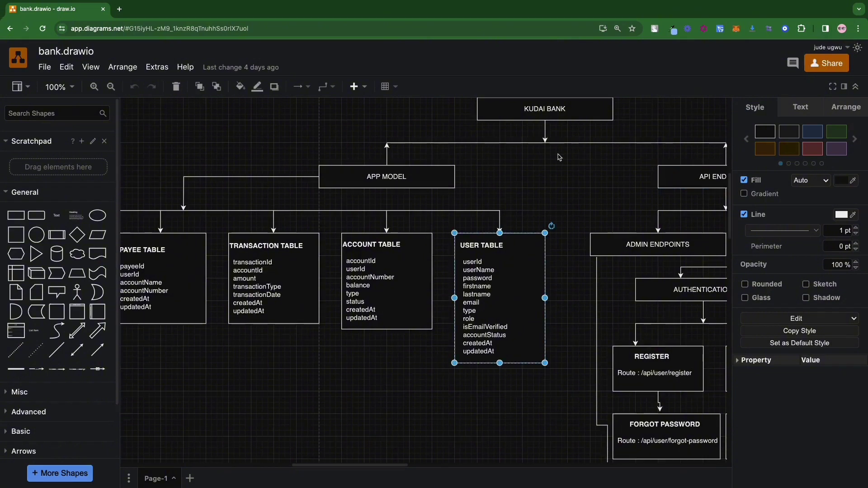
pyautogui.hotkey('ctrl', '+')
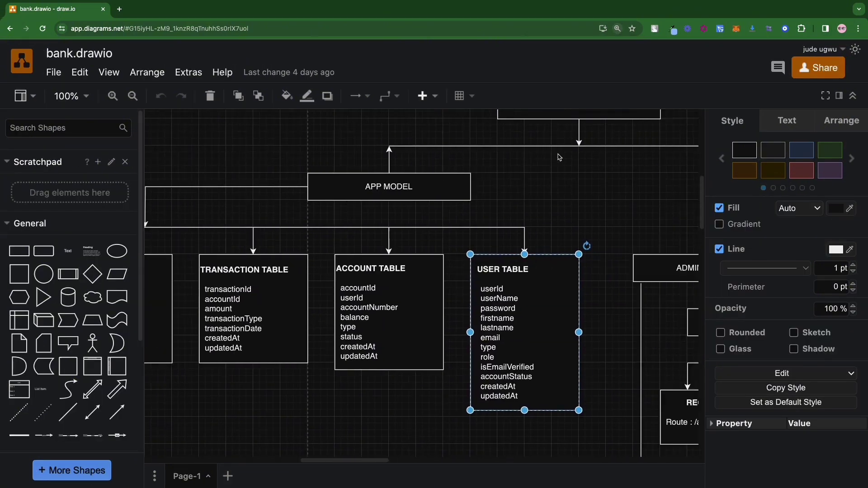
pyautogui.scroll(-3, 560, 158)
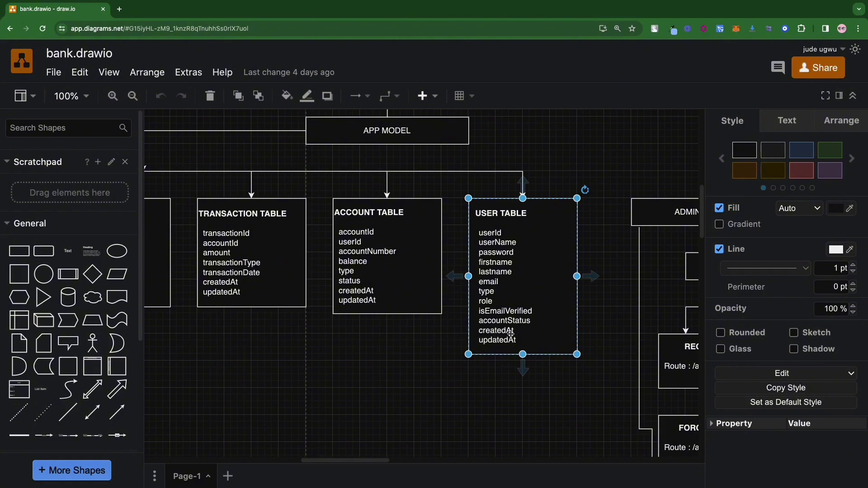
pyautogui.hscroll(-2, 510, 333)
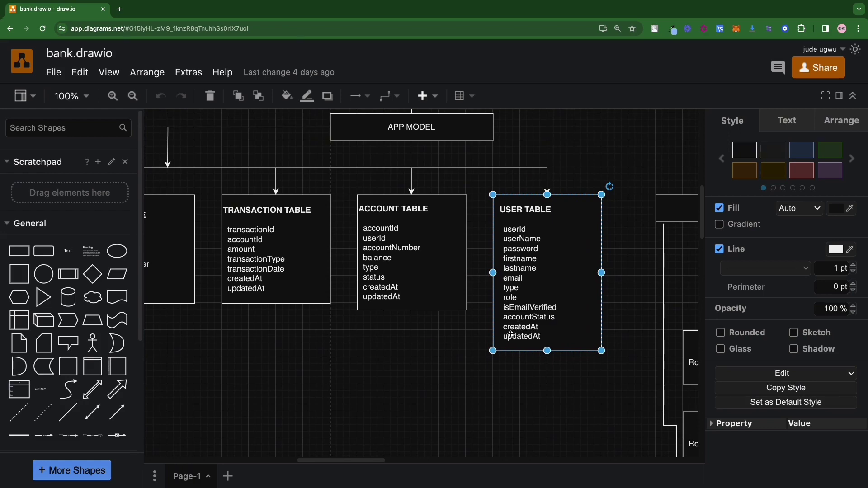
pyautogui.scroll(-3, 511, 334)
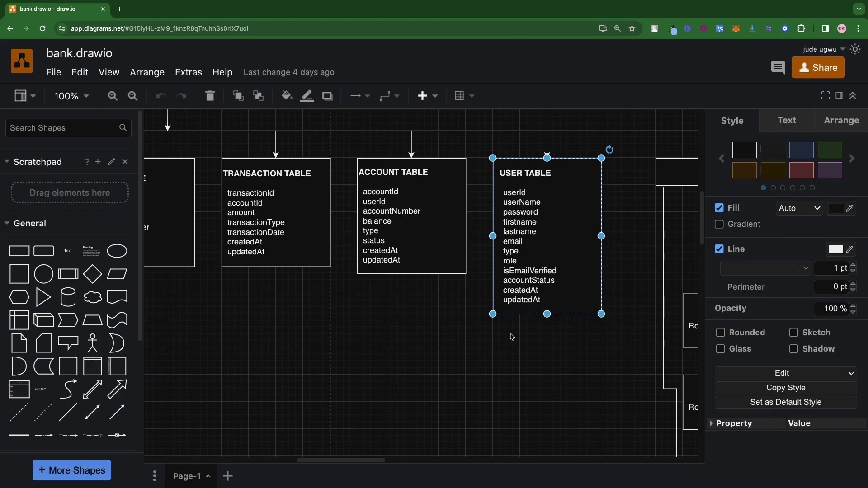
pyautogui.scroll(4, 511, 337)
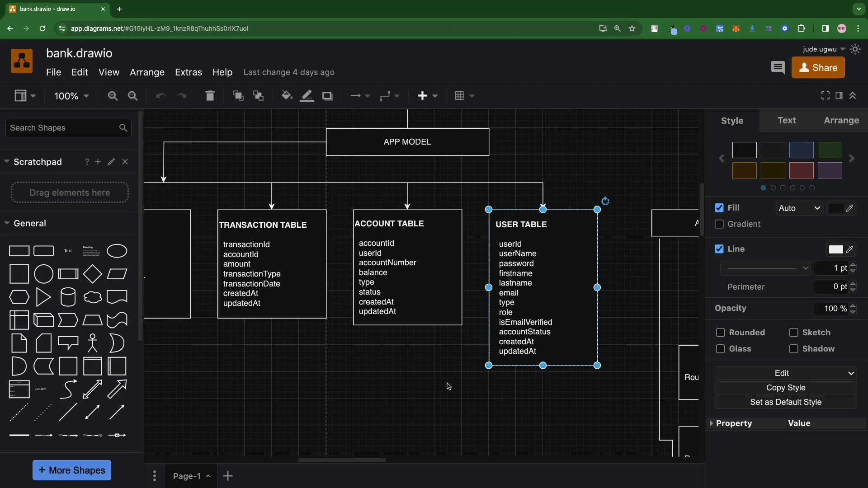
# Examine the Account Table's fields alongside the User Table, highlighting its userId field, and leave the text unchanged.
pyautogui.click(415, 272)
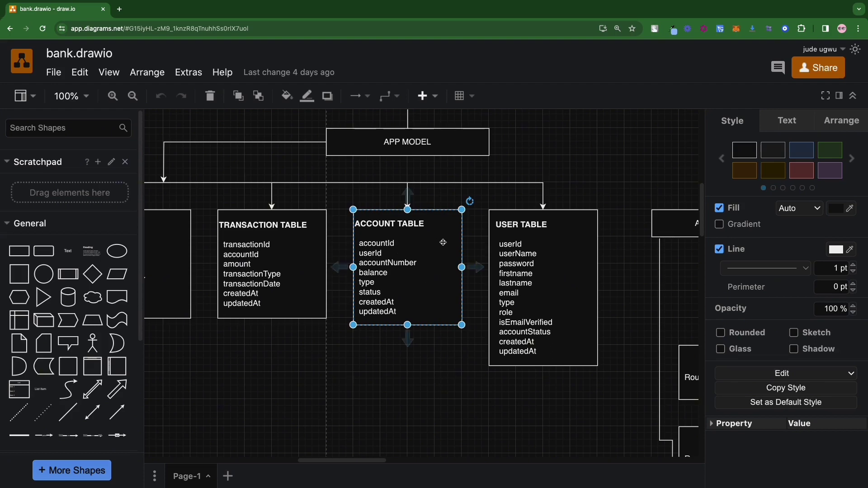
pyautogui.doubleClick(530, 263)
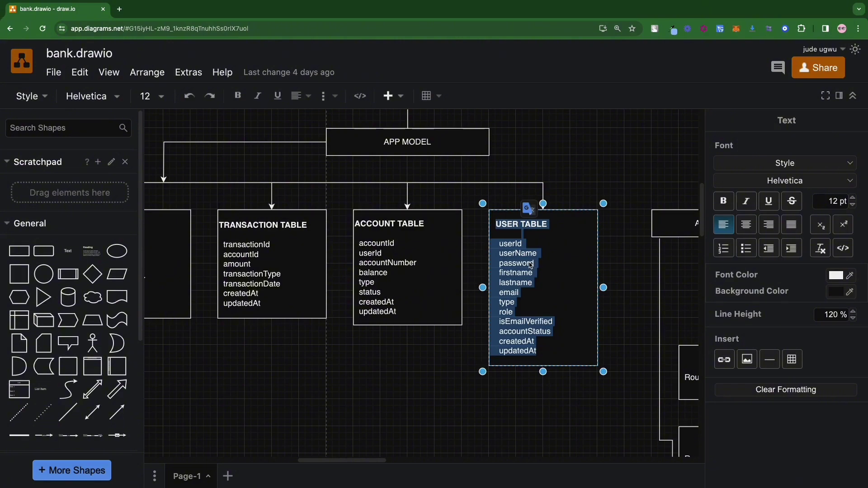
pyautogui.press('Escape')
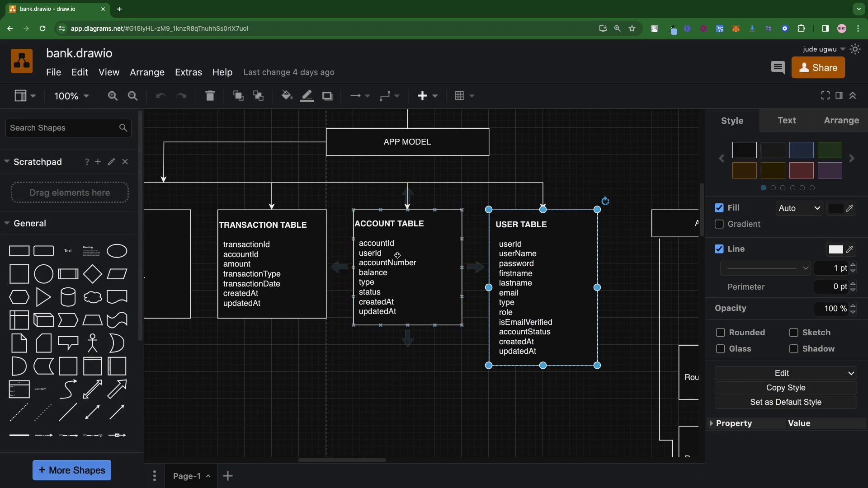
pyautogui.click(385, 238)
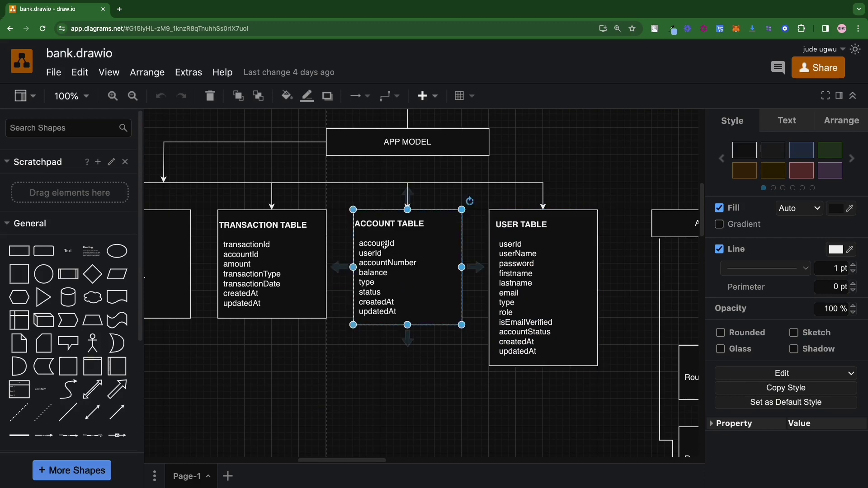
pyautogui.doubleClick(409, 267)
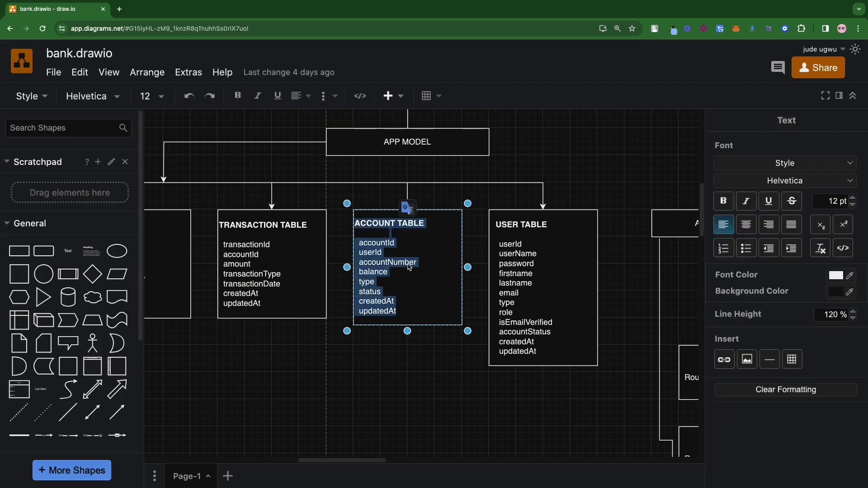
pyautogui.doubleClick(373, 253)
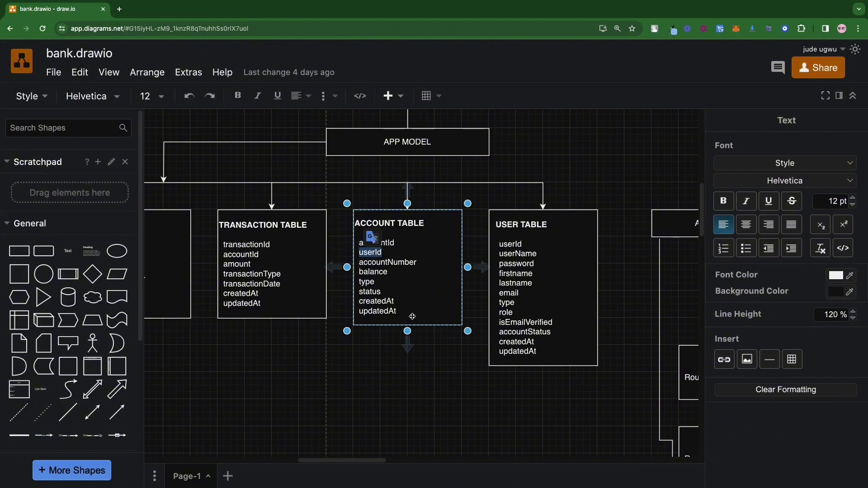
pyautogui.click(355, 379)
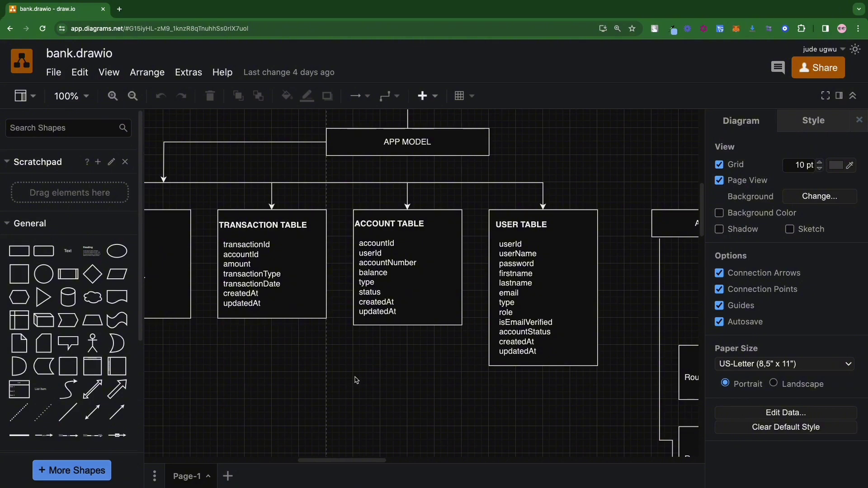
# Examine the fields of the Transaction Table and the neighbouring Payee Table under the App Model.
pyautogui.hscroll(-5, 356, 379)
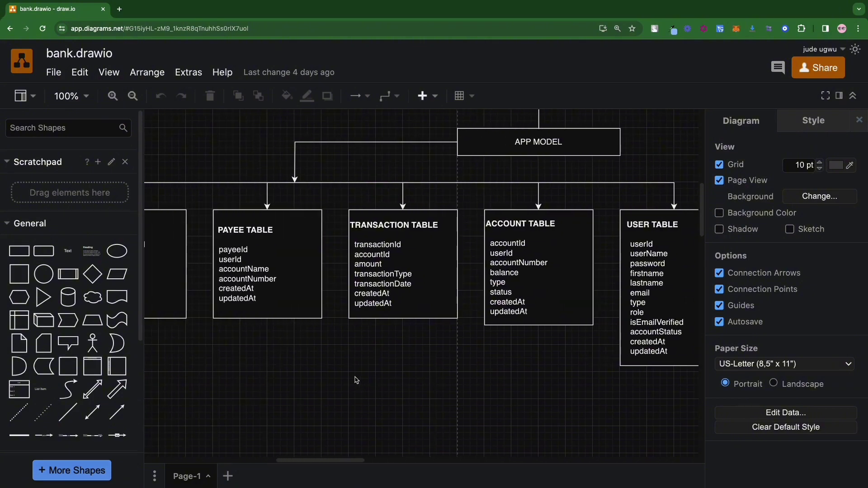
pyautogui.click(375, 256)
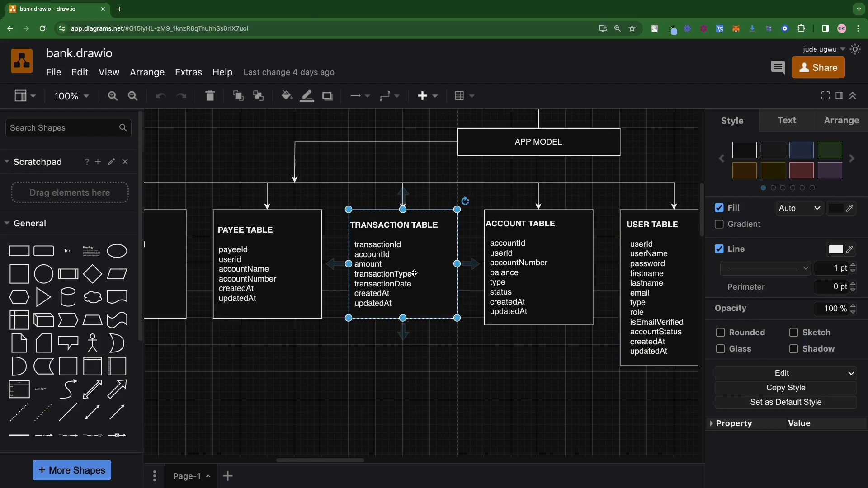
pyautogui.hscroll(-2, 399, 318)
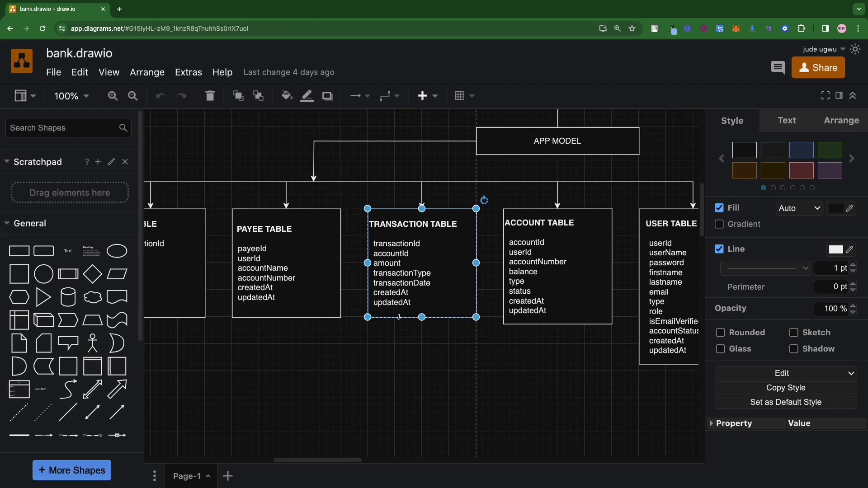
pyautogui.hscroll(-8, 393, 312)
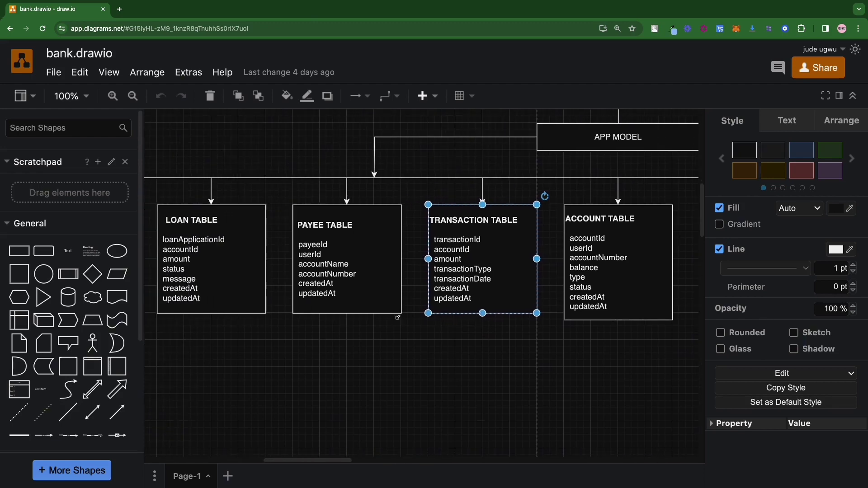
pyautogui.click(378, 296)
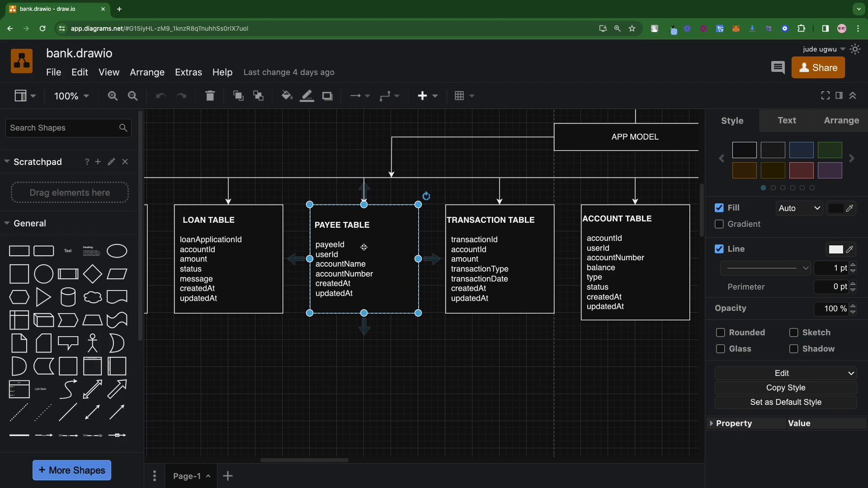
# Replace the userId field in the Payee Table with accountId.
pyautogui.doubleClick(334, 226)
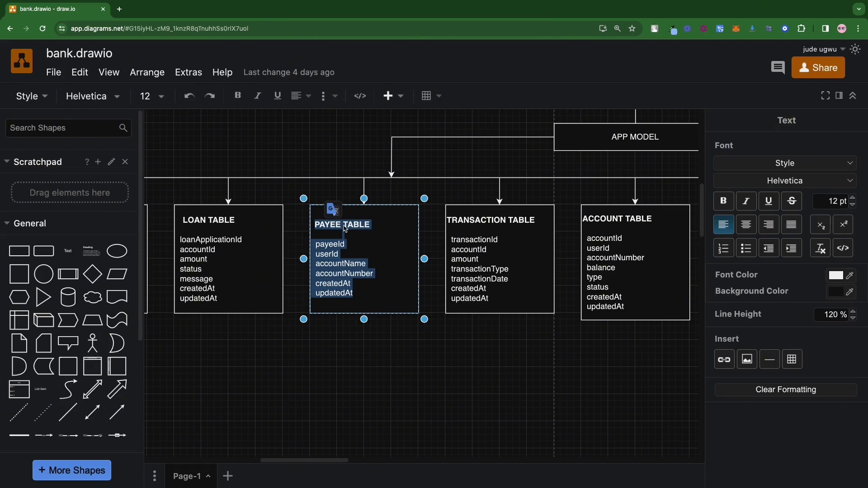
pyautogui.click(327, 257)
pyautogui.doubleClick(328, 255)
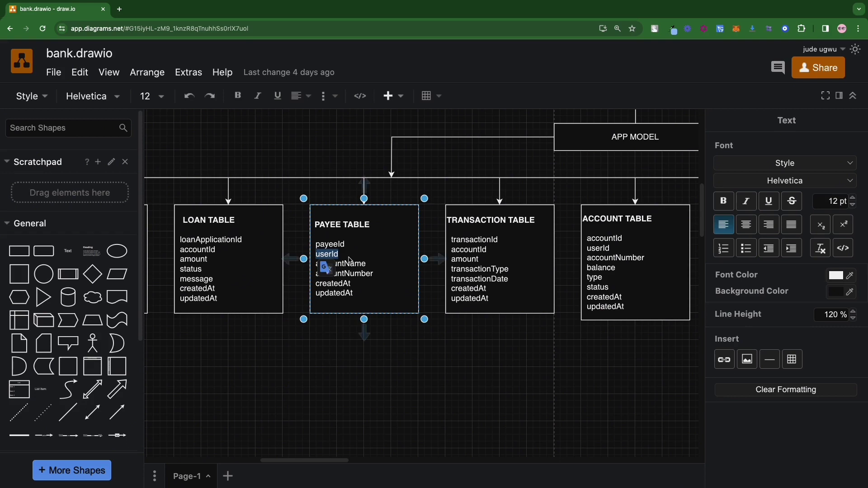
pyautogui.write('accountId')
pyautogui.click(313, 365)
# Examine the Payee Table's fields and the Loan Table's fields, leaving their text unchanged.
pyautogui.moveTo(349, 263)
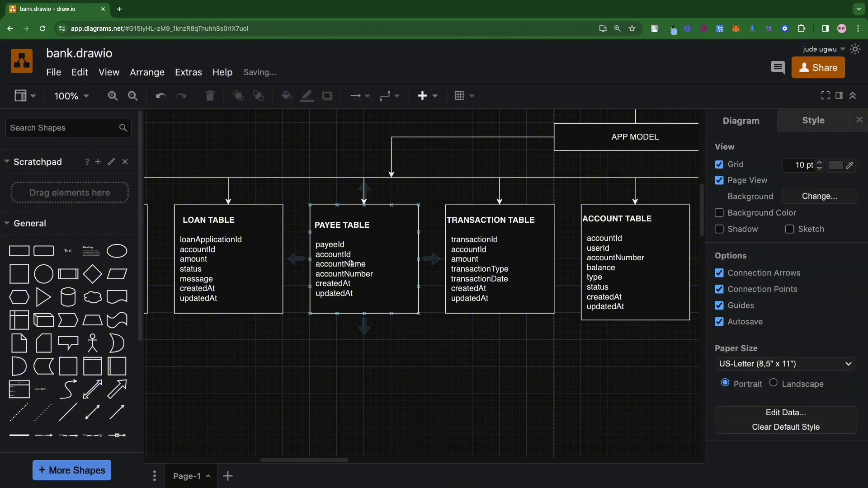
pyautogui.click(349, 265)
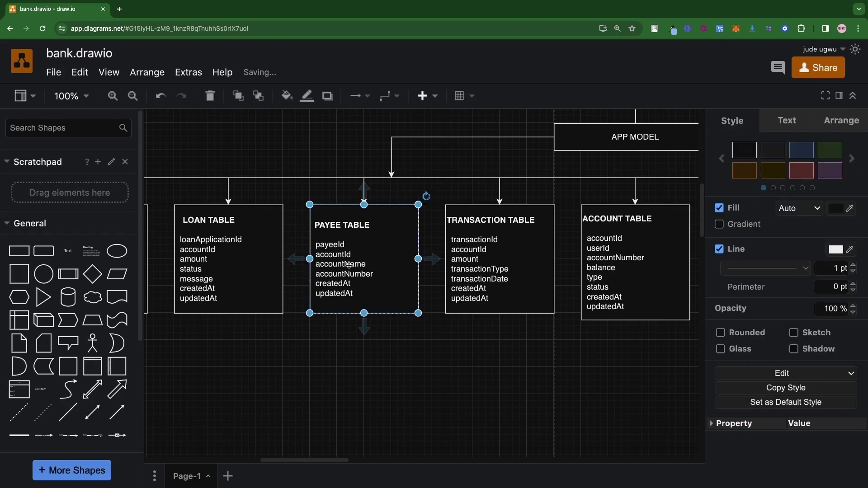
pyautogui.doubleClick(354, 271)
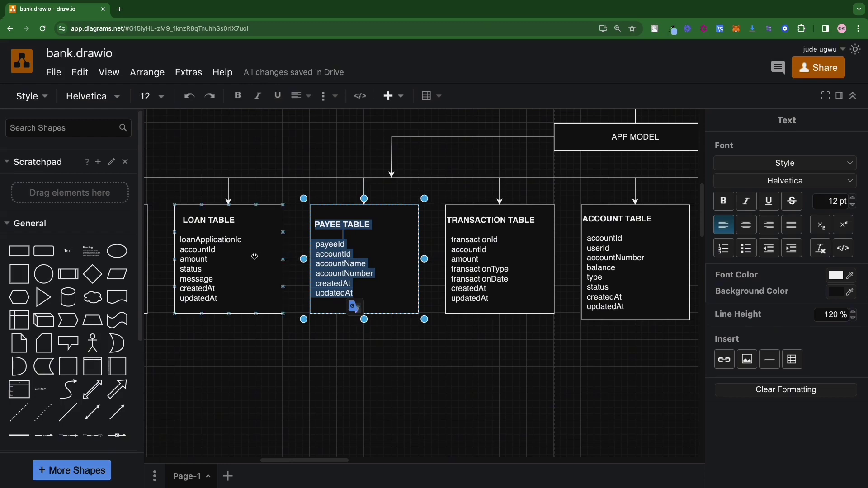
pyautogui.click(220, 246)
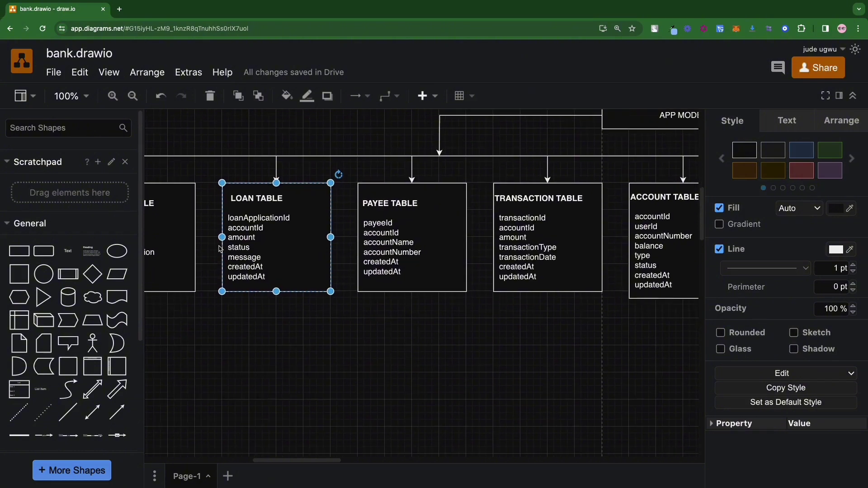
pyautogui.hscroll(-3, 219, 249)
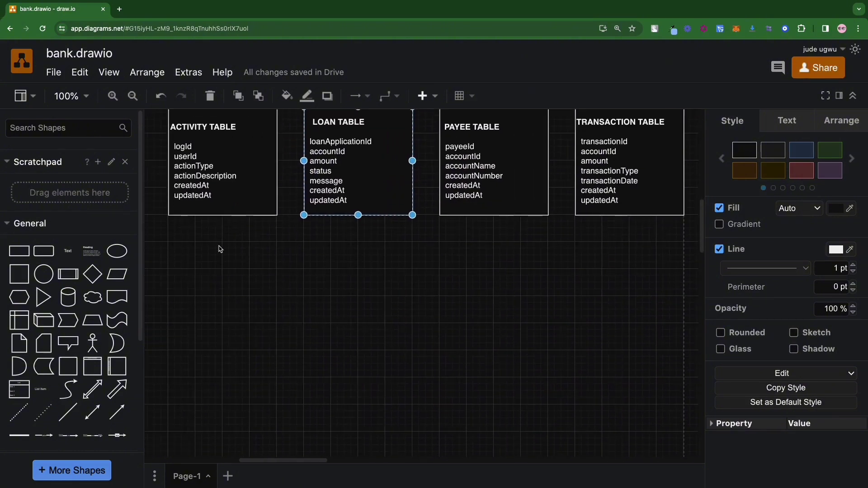
pyautogui.scroll(4, 219, 249)
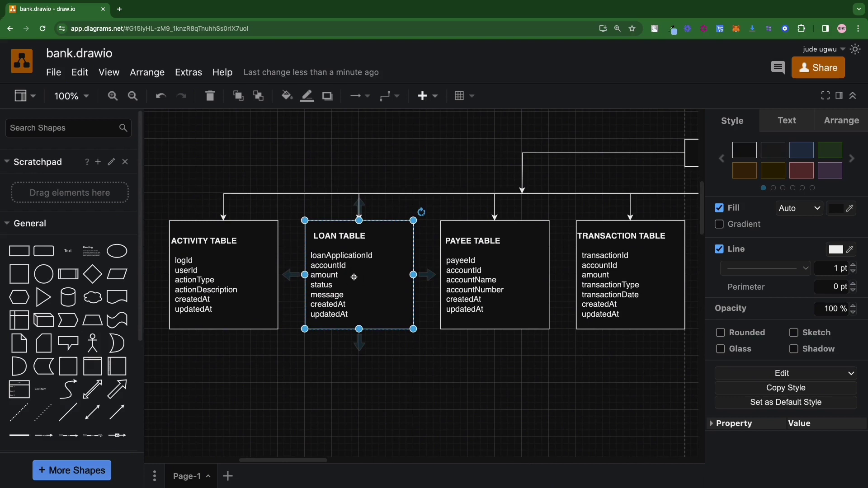
# Review the Transaction Table and Account Table, and highlight the Account Table's accountId field without editing it.
pyautogui.hscroll(3, 355, 280)
pyautogui.hscroll(9, 354, 277)
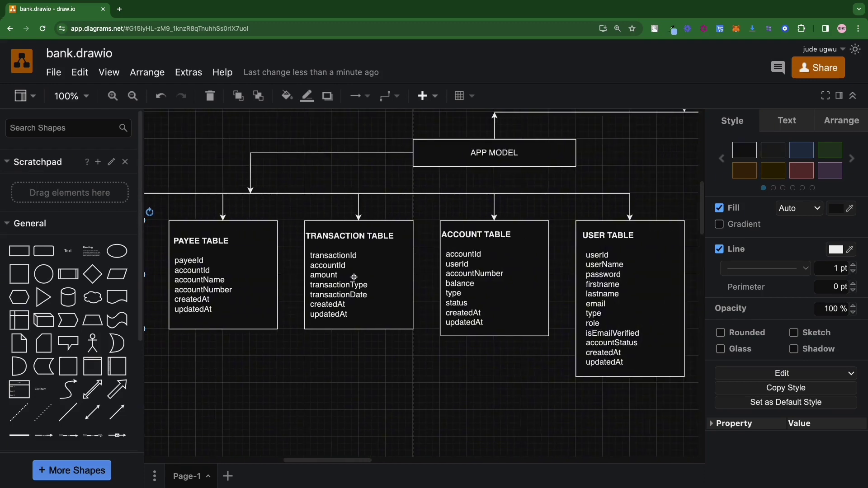
pyautogui.click(354, 277)
pyautogui.hscroll(1, 354, 277)
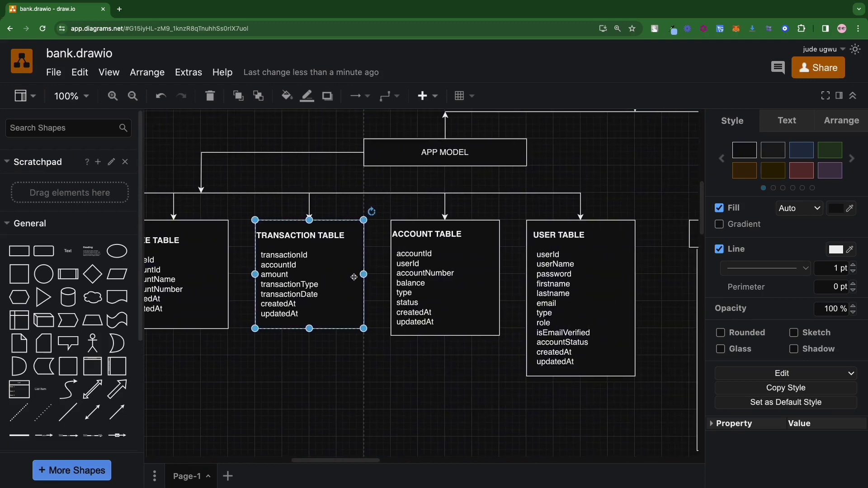
pyautogui.click(430, 272)
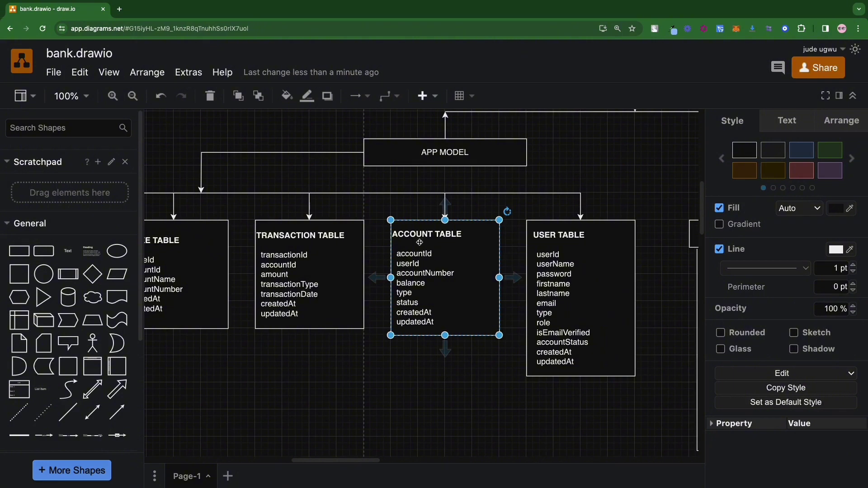
pyautogui.doubleClick(420, 255)
pyautogui.doubleClick(428, 256)
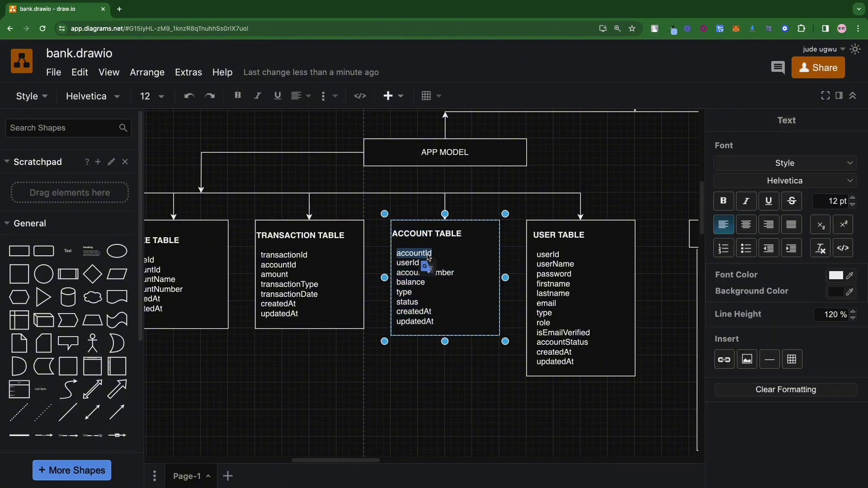
# Trace accountId through the Transaction and Payee tables by highlighting it in each, and inspect the Loan Table's fields.
pyautogui.hscroll(-4, 428, 258)
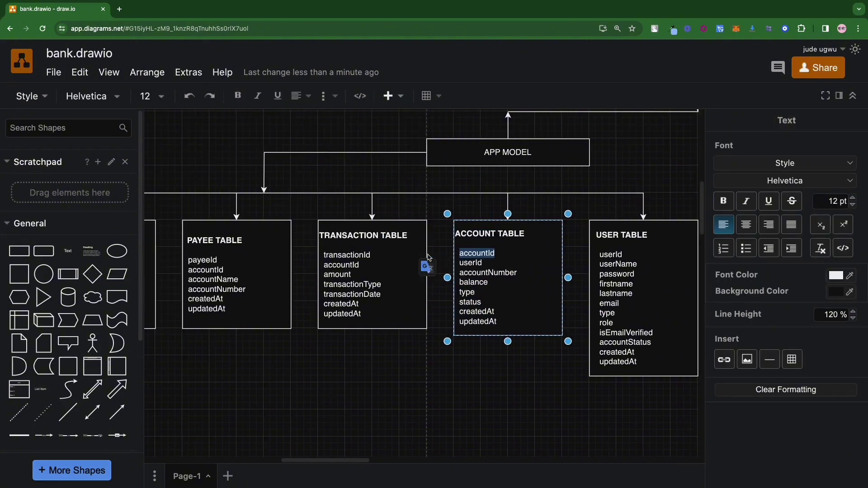
pyautogui.click(372, 268)
pyautogui.doubleClick(372, 268)
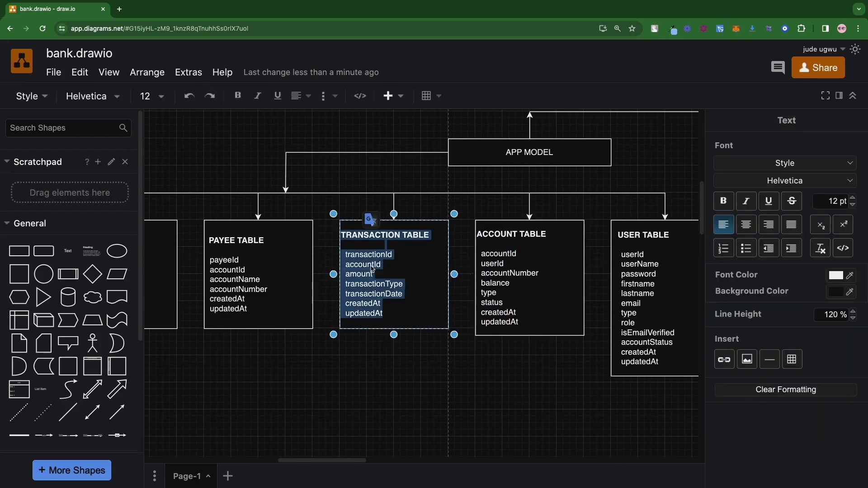
pyautogui.doubleClick(372, 266)
pyautogui.hscroll(-5, 372, 268)
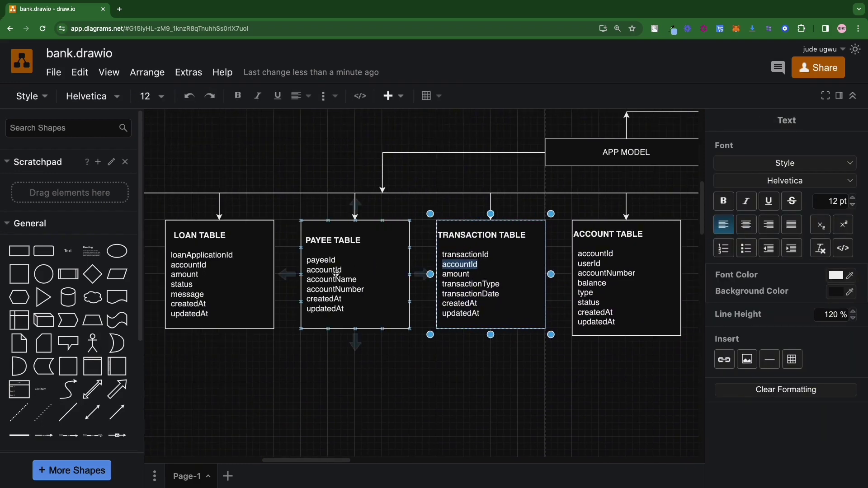
pyautogui.click(330, 271)
pyautogui.doubleClick(330, 272)
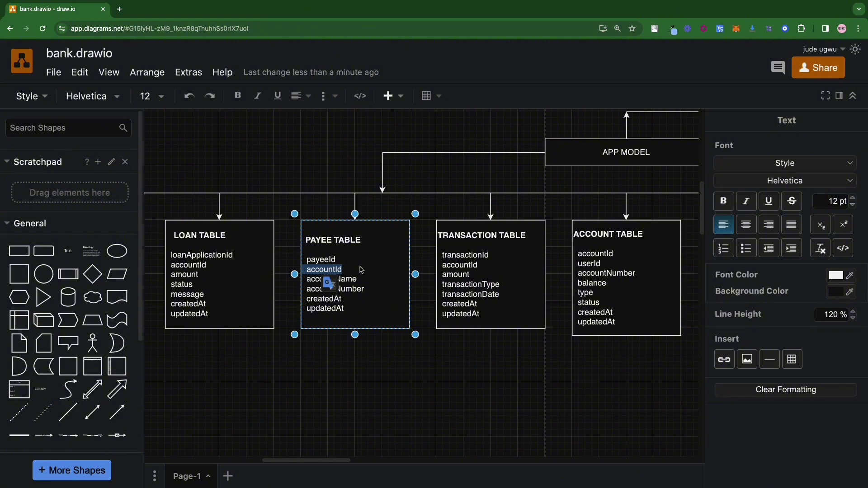
pyautogui.hscroll(-5, 361, 270)
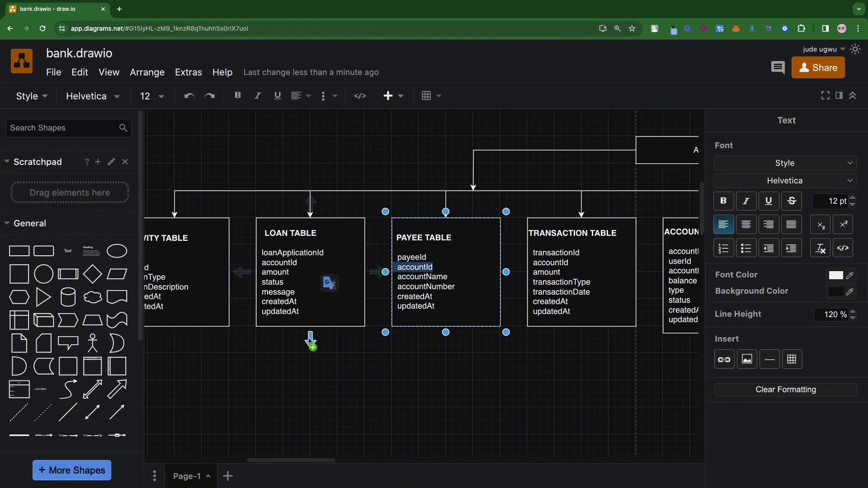
pyautogui.click(295, 304)
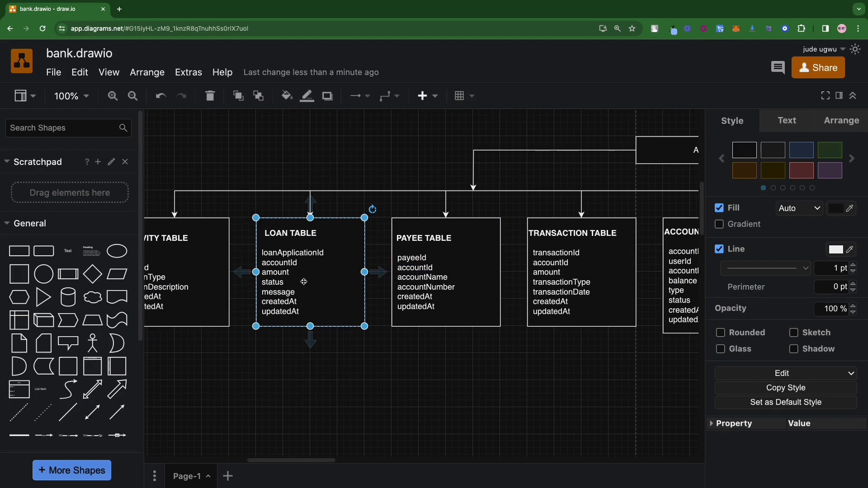
pyautogui.hscroll(-5, 304, 281)
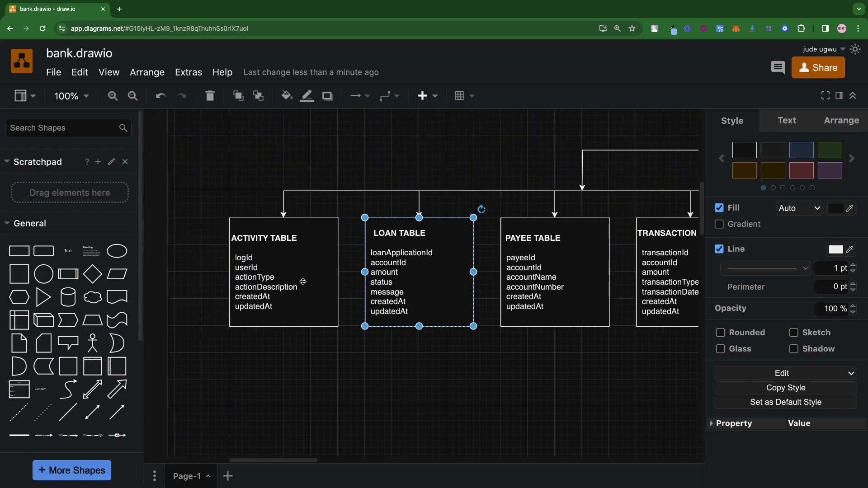
# Replace the userId field in the Activity Table with accountId.
pyautogui.click(303, 278)
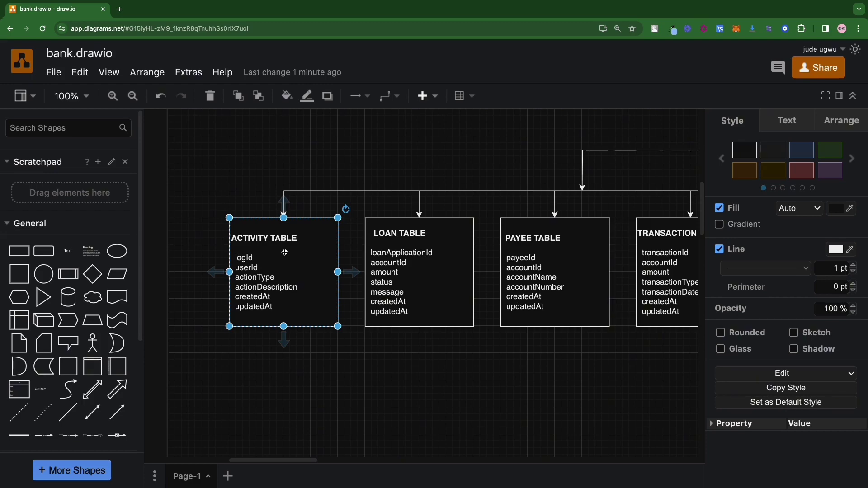
pyautogui.doubleClick(251, 267)
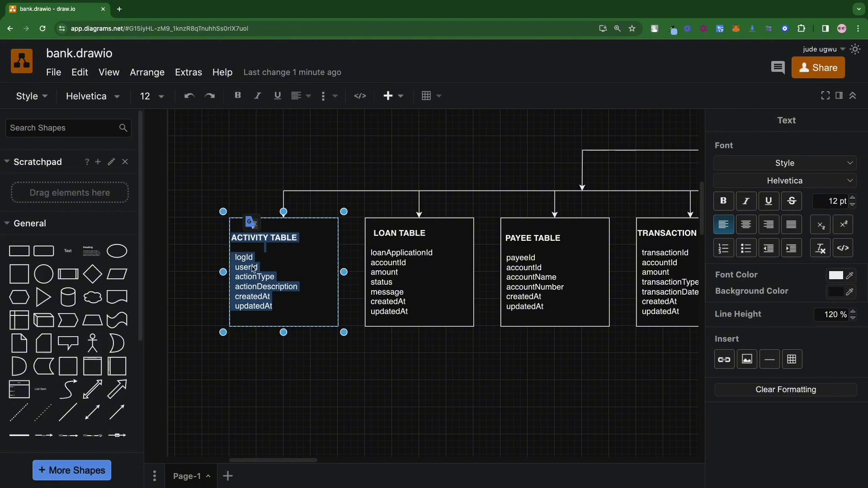
pyautogui.doubleClick(251, 267)
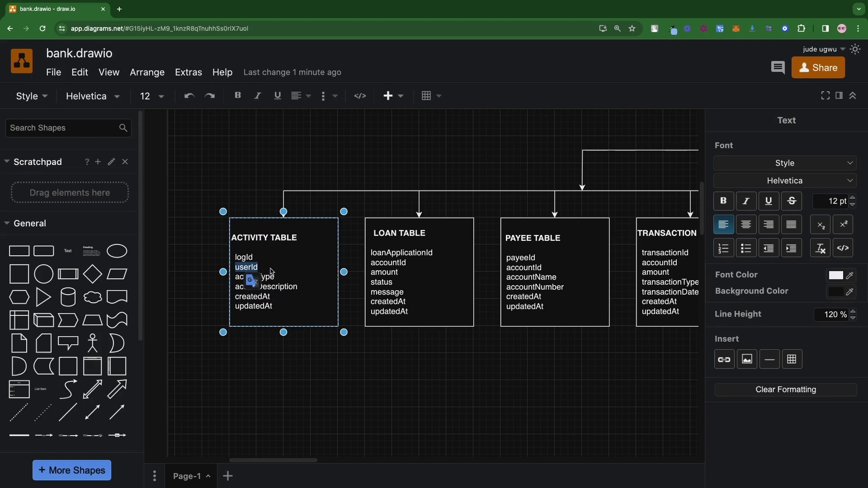
pyautogui.click(264, 268)
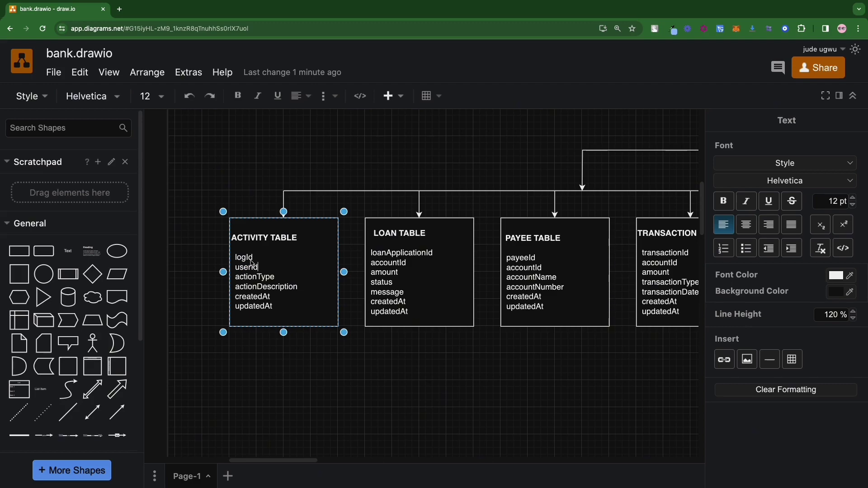
pyautogui.doubleClick(252, 266)
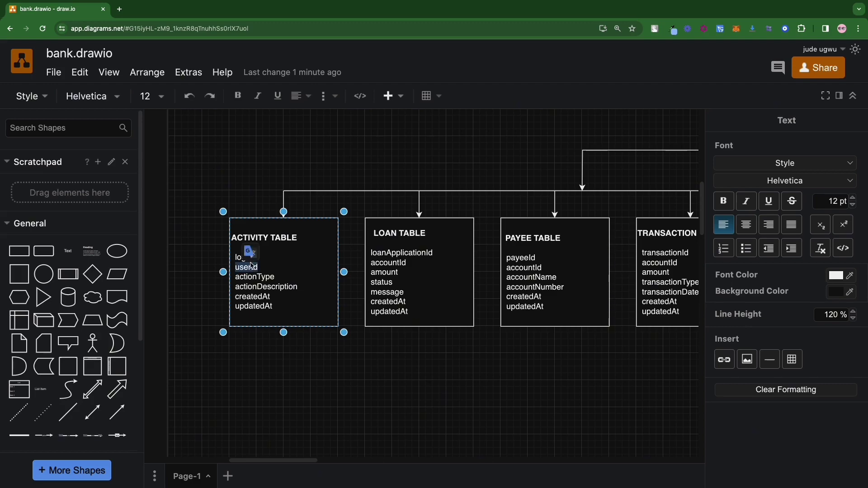
pyautogui.write('accountId')
pyautogui.click(265, 276)
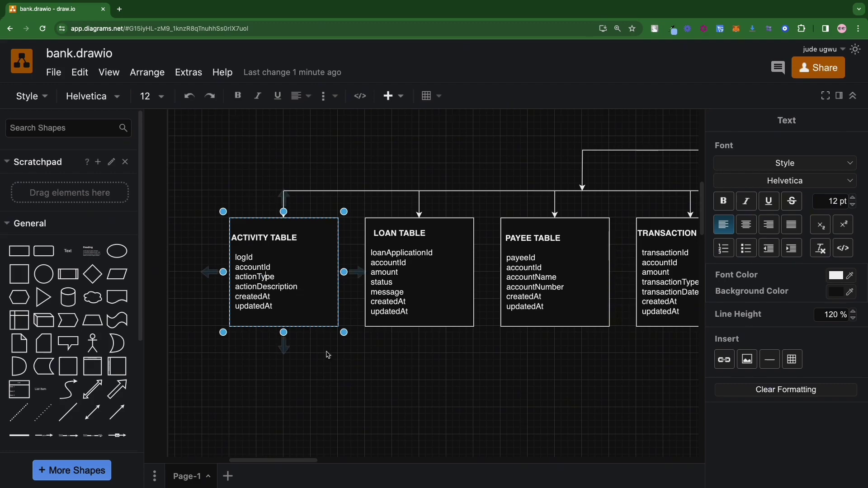
pyautogui.click(401, 397)
# Look across the remaining model tables to the API Endpoints node and its authentication and account routes.
pyautogui.hscroll(10, 403, 396)
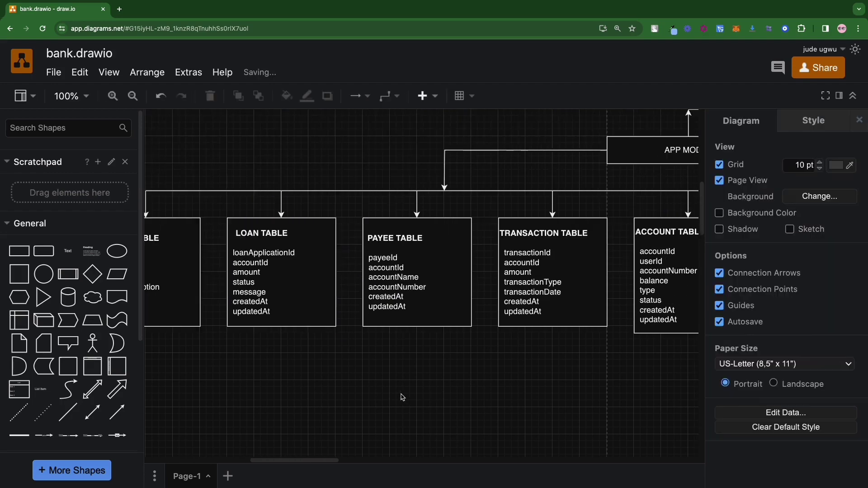
pyautogui.hscroll(3, 403, 397)
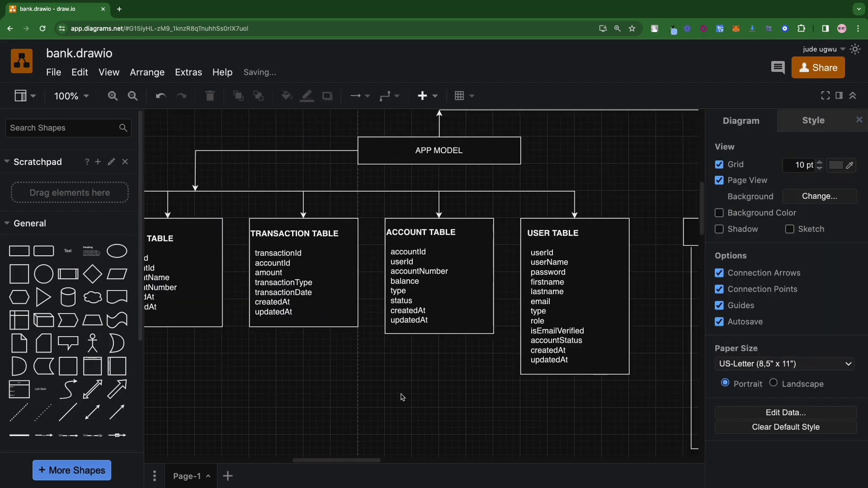
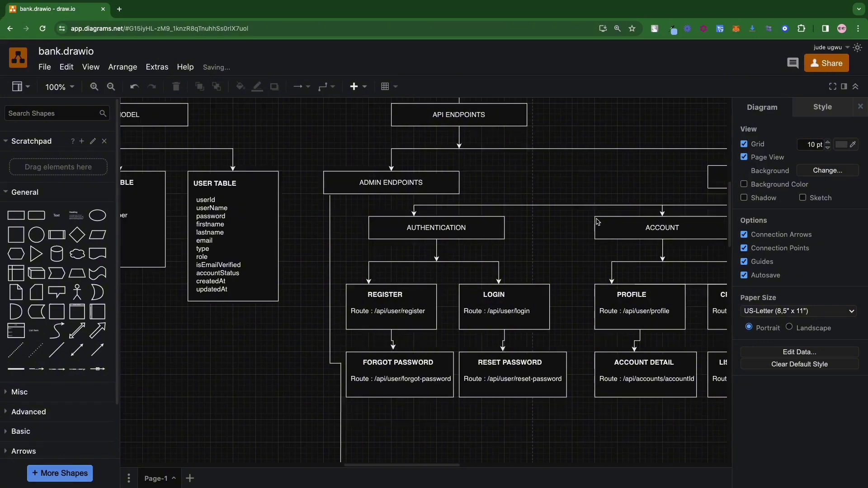
pyautogui.scroll(4, 597, 222)
pyautogui.scroll(2, 499, 206)
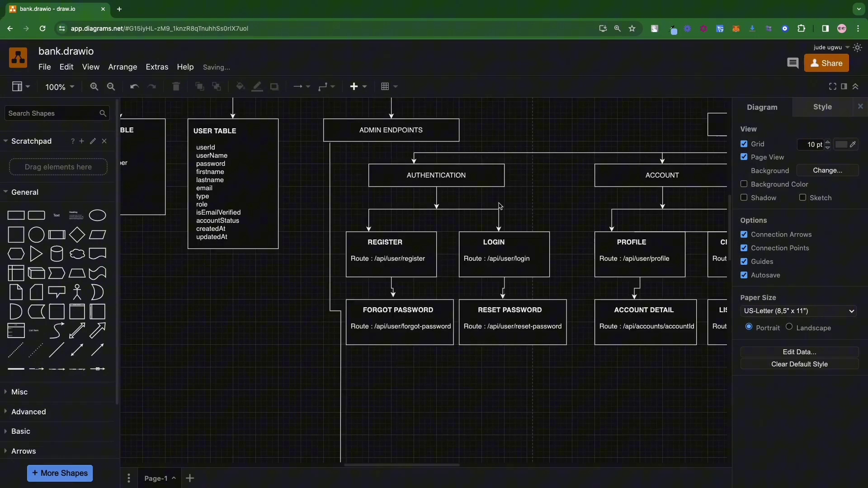
# Follow the Admin Endpoints branch down and examine its authentication, account and transaction routes.
pyautogui.click(343, 138)
pyautogui.scroll(-5, 335, 199)
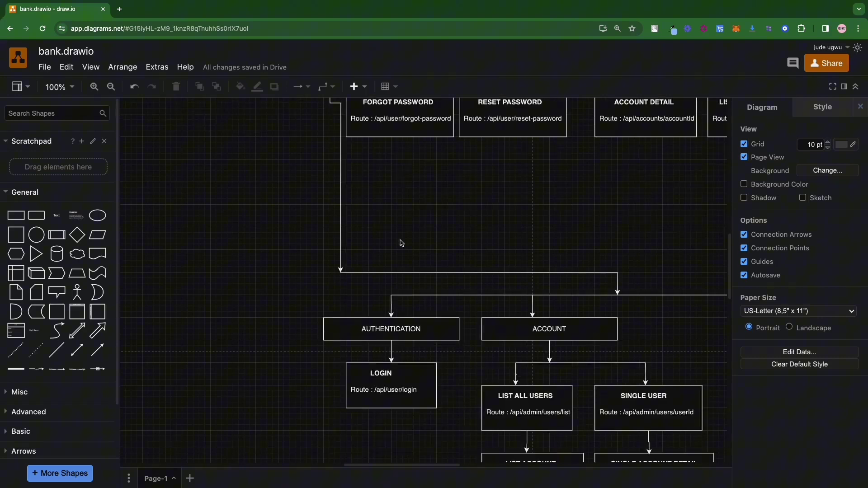
pyautogui.hscroll(4, 400, 243)
pyautogui.scroll(-1, 400, 243)
pyautogui.hscroll(1, 400, 243)
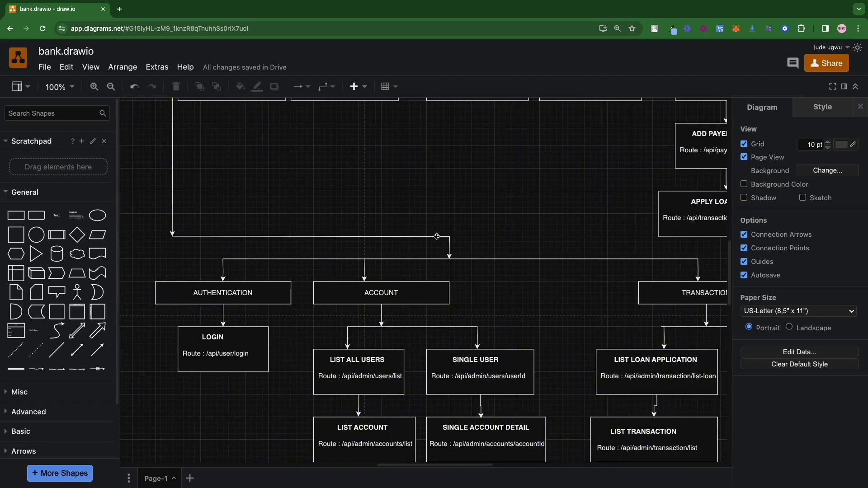
pyautogui.hscroll(-1, 468, 265)
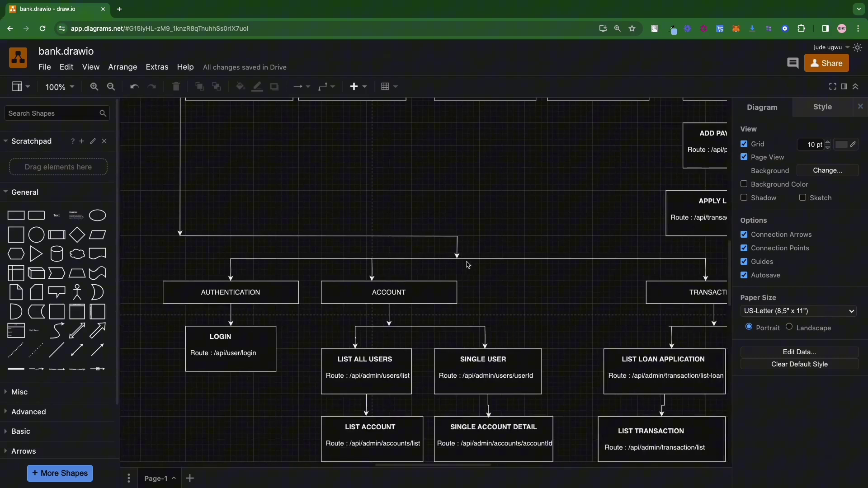
pyautogui.click(426, 288)
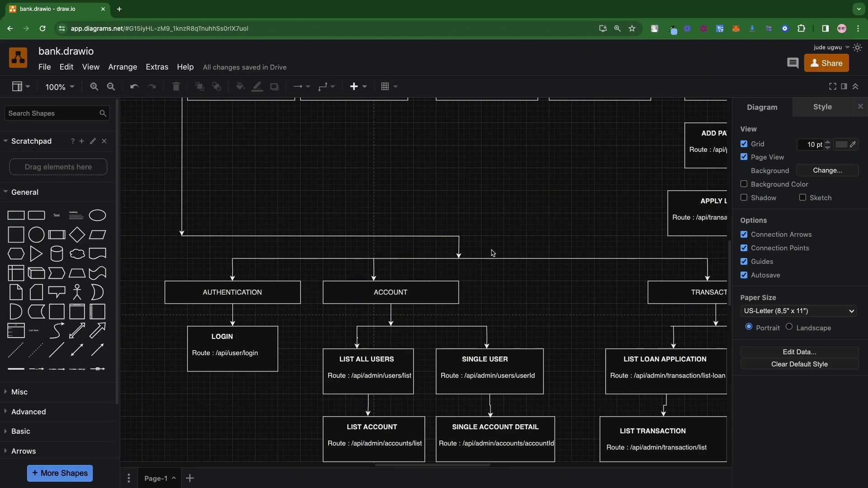
# Return to the User Endpoints branch and examine its authentication and account routes.
pyautogui.hscroll(1, 513, 235)
pyautogui.scroll(4, 520, 226)
pyautogui.scroll(5, 520, 224)
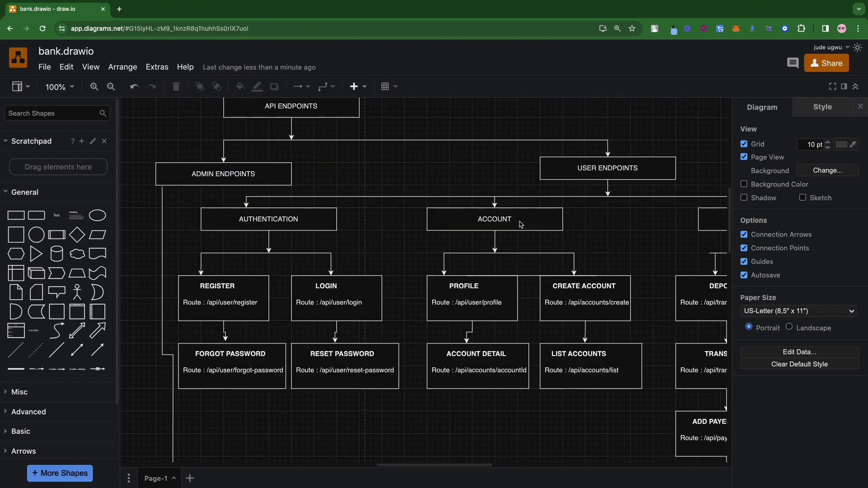
pyautogui.scroll(1, 310, 193)
pyautogui.scroll(-3, 307, 276)
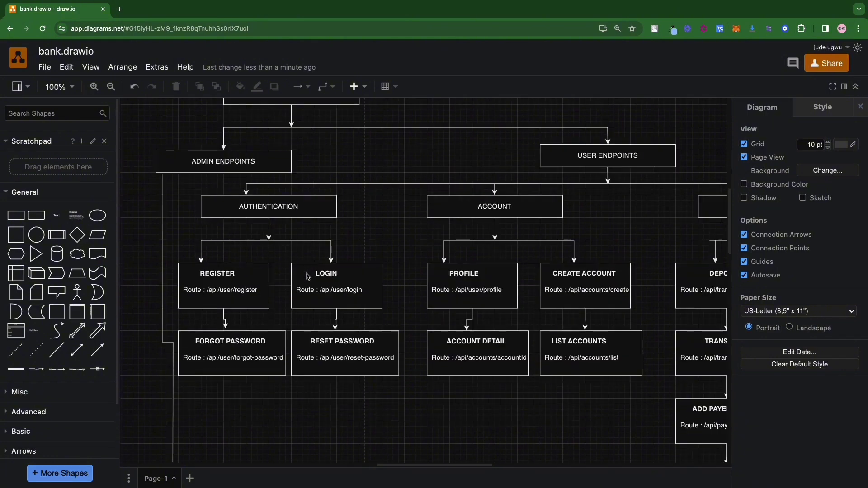
# Look over the user transaction routes, then return to the Admin Endpoints and User Endpoints nodes and select each.
pyautogui.hscroll(5, 307, 277)
pyautogui.scroll(-1, 307, 276)
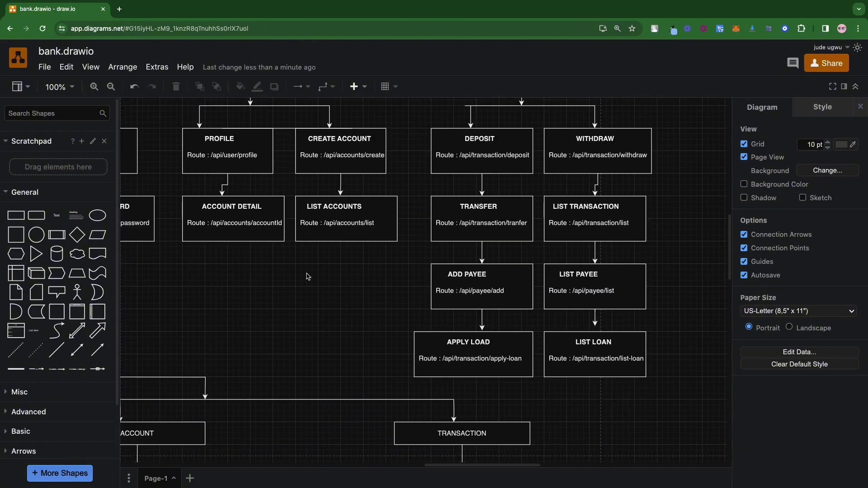
pyautogui.scroll(5, 308, 277)
pyautogui.hscroll(-6, 307, 277)
pyautogui.click(290, 224)
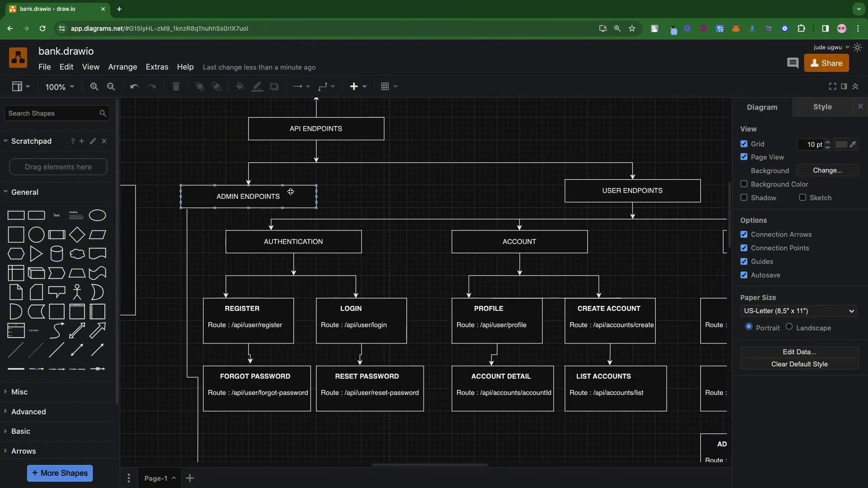
pyautogui.click(626, 193)
# Go through the user Authentication branch, selecting its Register, Login, Forgot Password and Reset Password routes in turn.
pyautogui.click(289, 242)
pyautogui.scroll(-2, 288, 242)
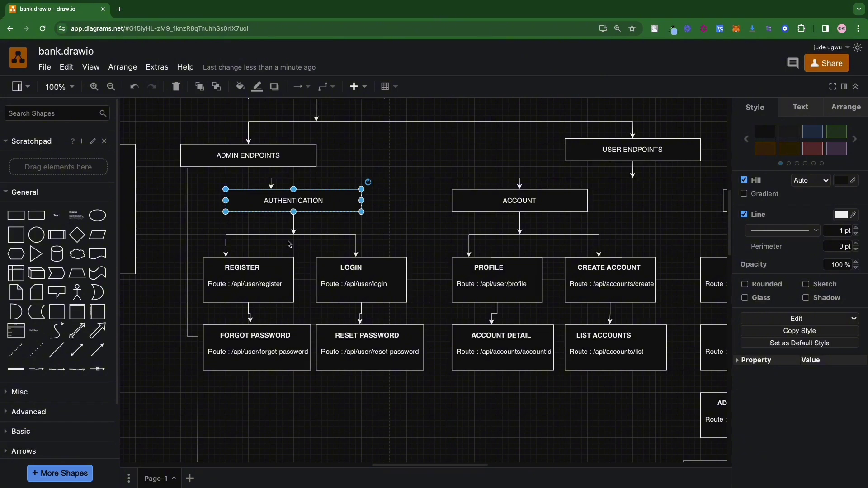
pyautogui.click(263, 274)
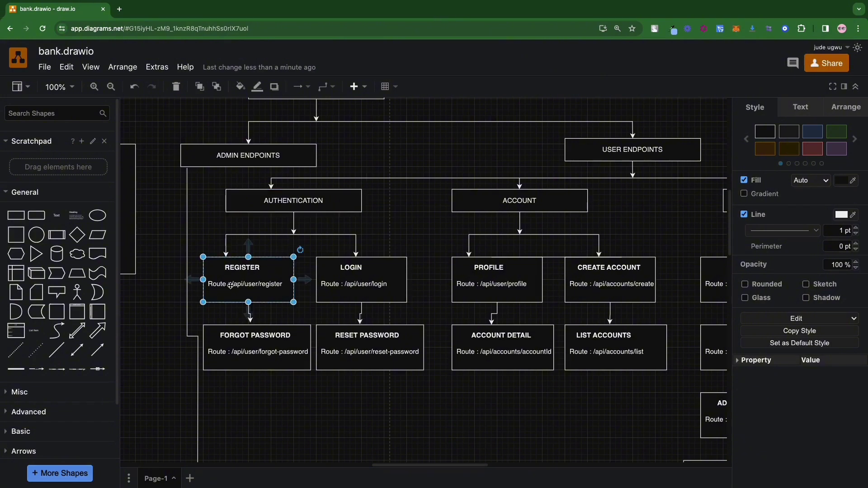
pyautogui.click(360, 271)
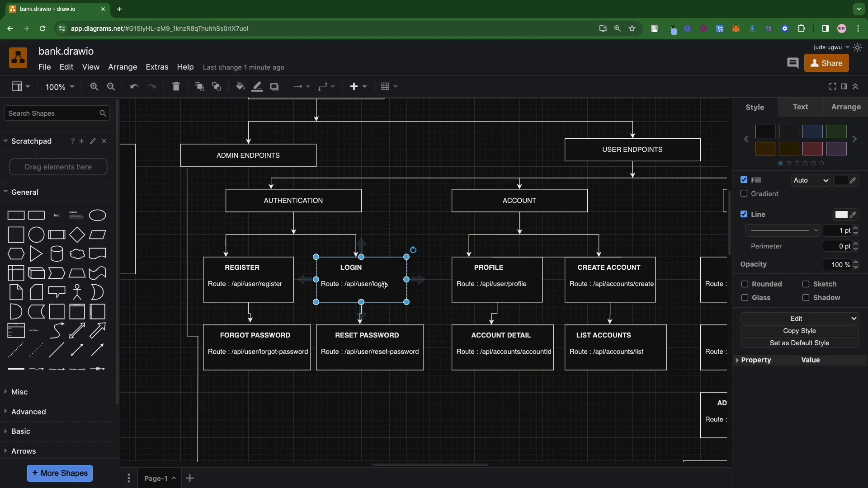
pyautogui.scroll(-2, 385, 284)
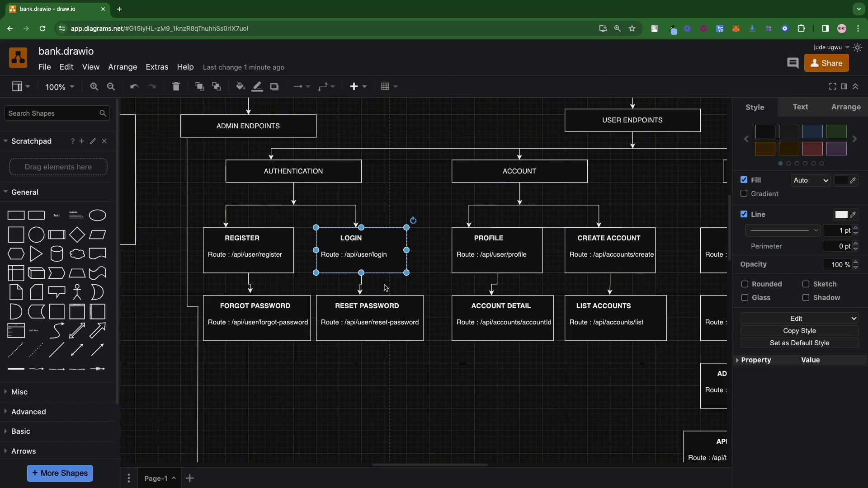
pyautogui.click(264, 308)
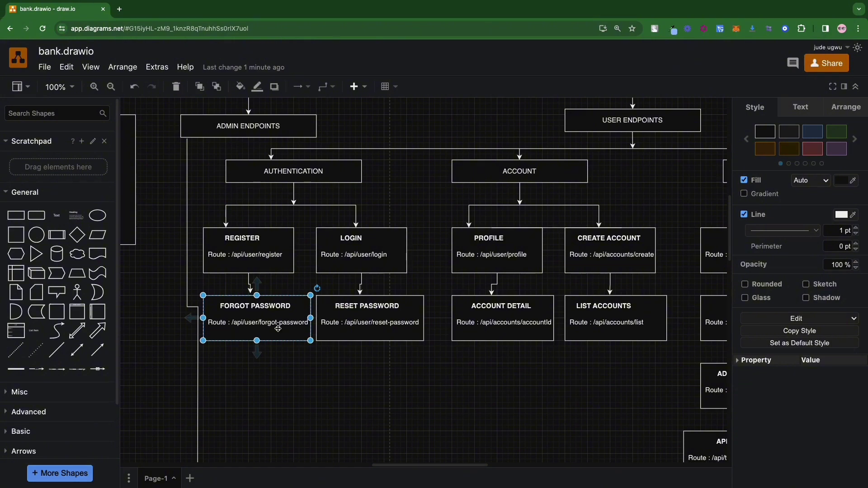
pyautogui.click(394, 334)
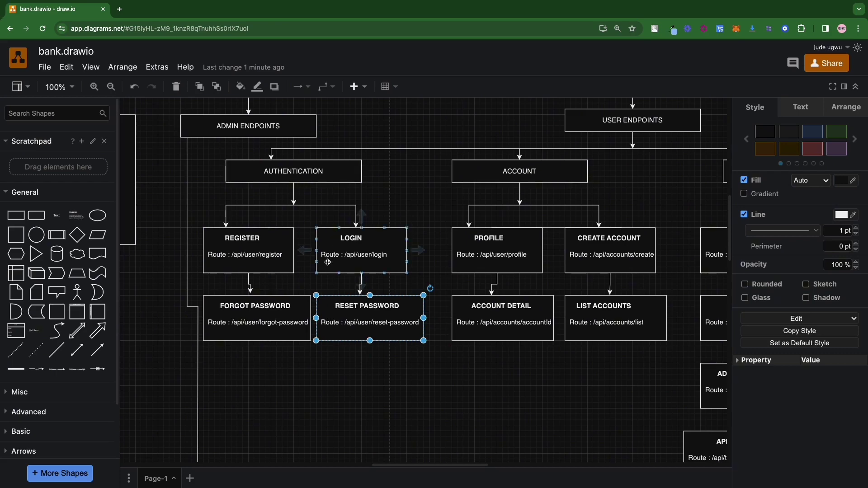
# Go through the user Account branch, selecting its Profile, Create Account, Account Detail and List Accounts routes in turn.
pyautogui.hscroll(7, 328, 262)
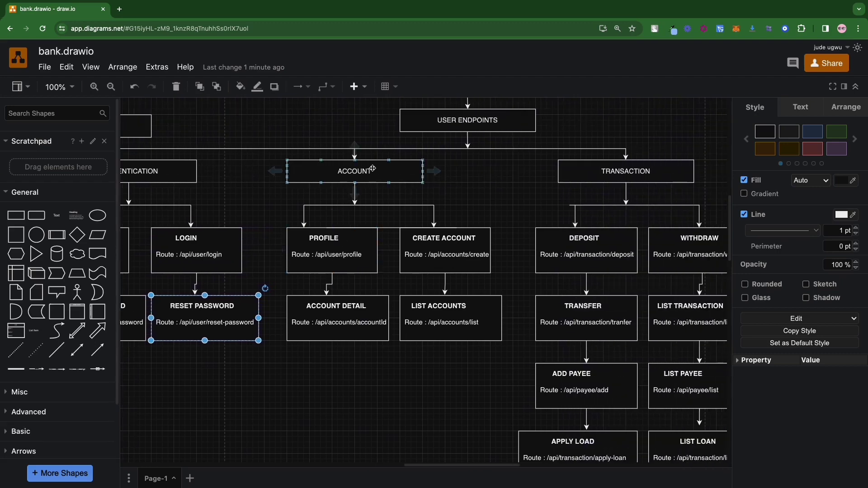
pyautogui.click(377, 167)
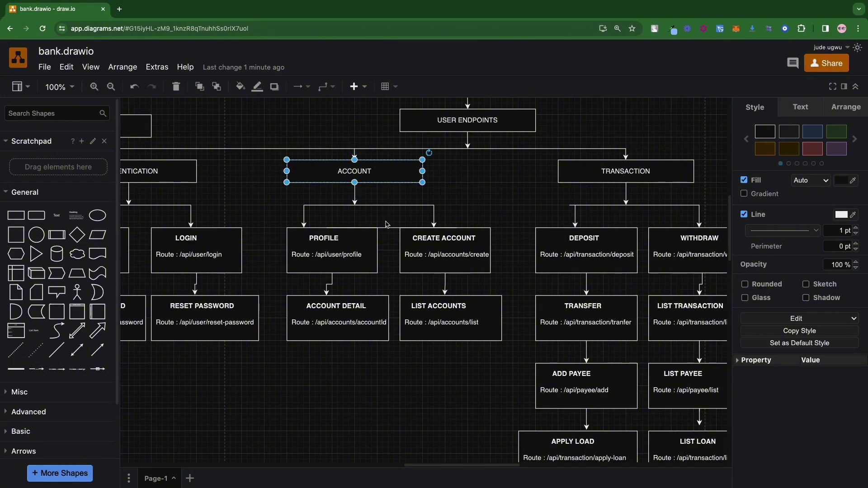
pyautogui.click(336, 245)
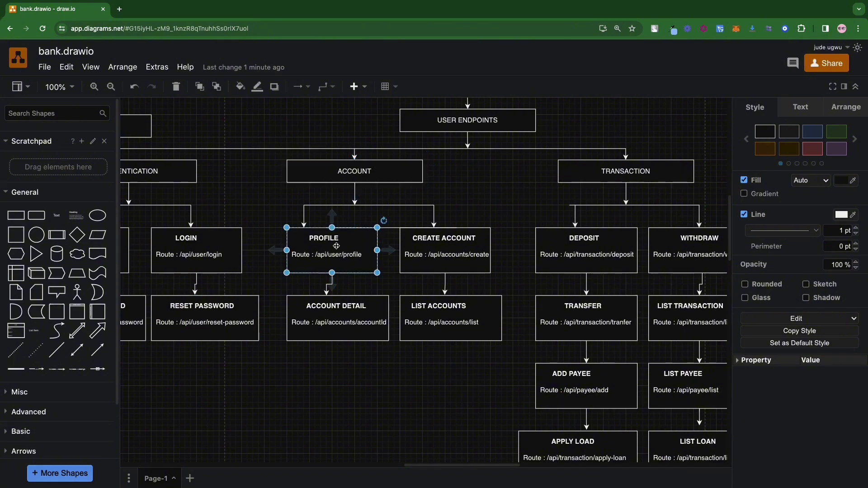
pyautogui.click(440, 245)
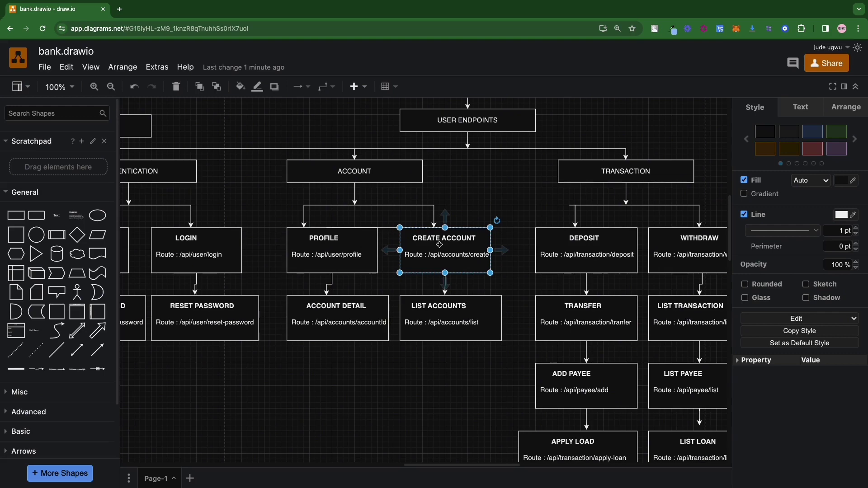
pyautogui.click(384, 312)
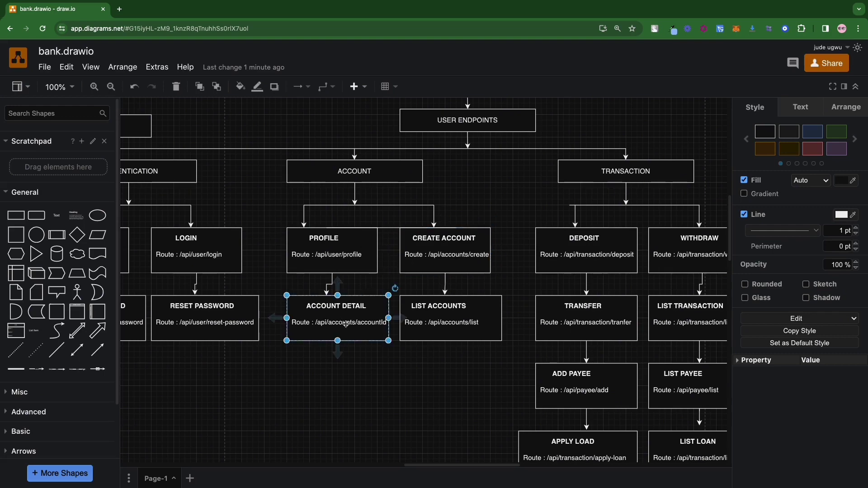
pyautogui.click(458, 325)
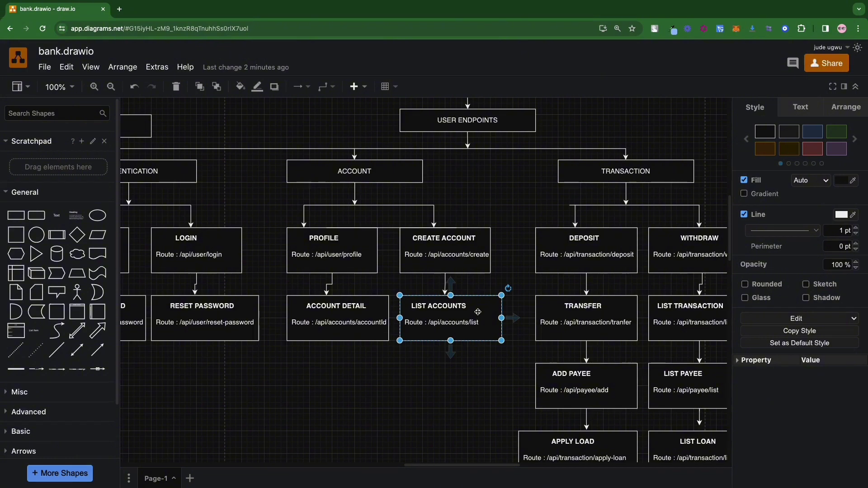
# Review the user Transaction branch from Deposit and Withdraw through Transfer and List Transaction to Add Payee and List Payee.
pyautogui.hscroll(5, 478, 312)
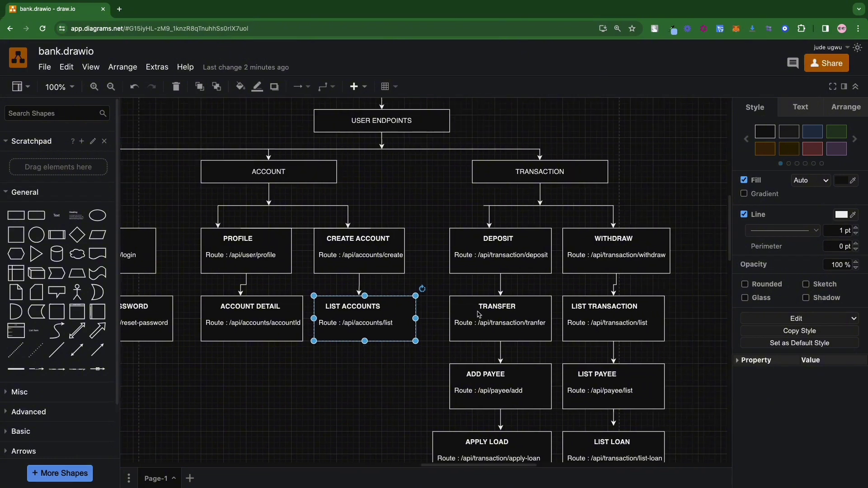
pyautogui.scroll(-1, 479, 315)
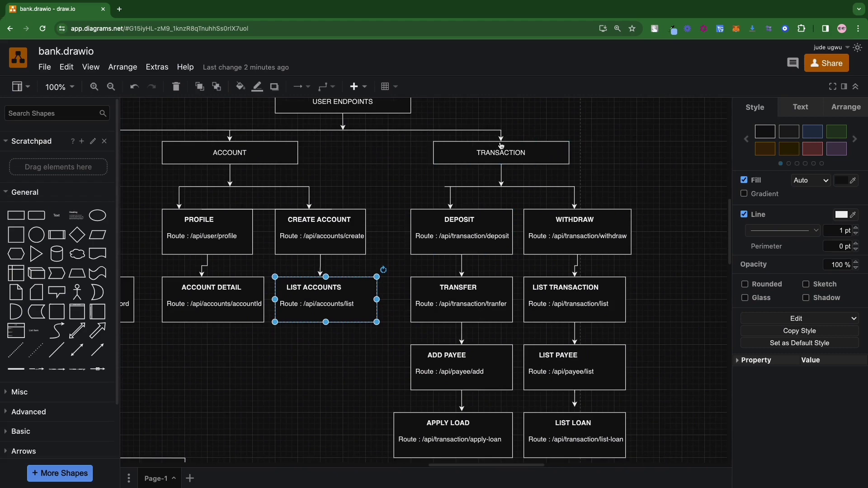
pyautogui.click(494, 156)
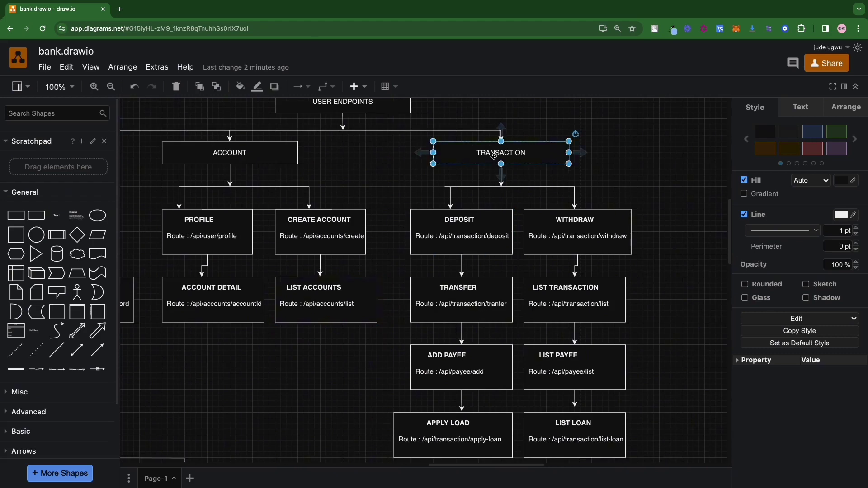
pyautogui.scroll(-5, 493, 156)
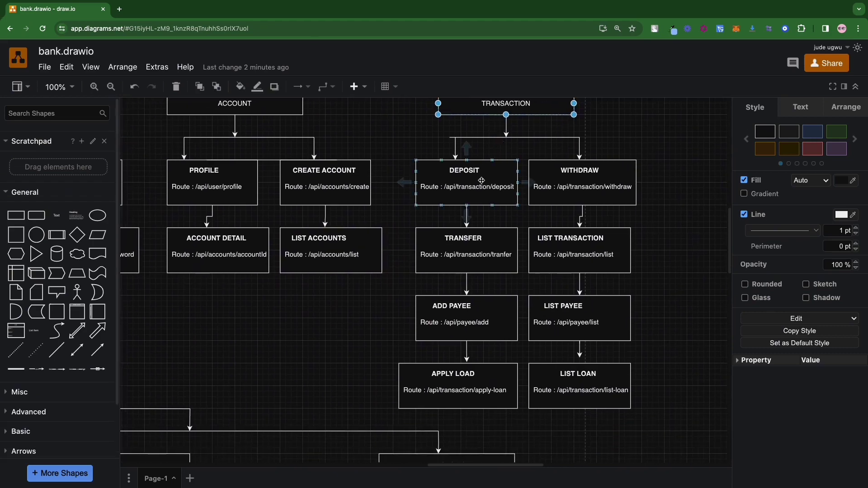
pyautogui.click(568, 194)
pyautogui.scroll(-4, 569, 193)
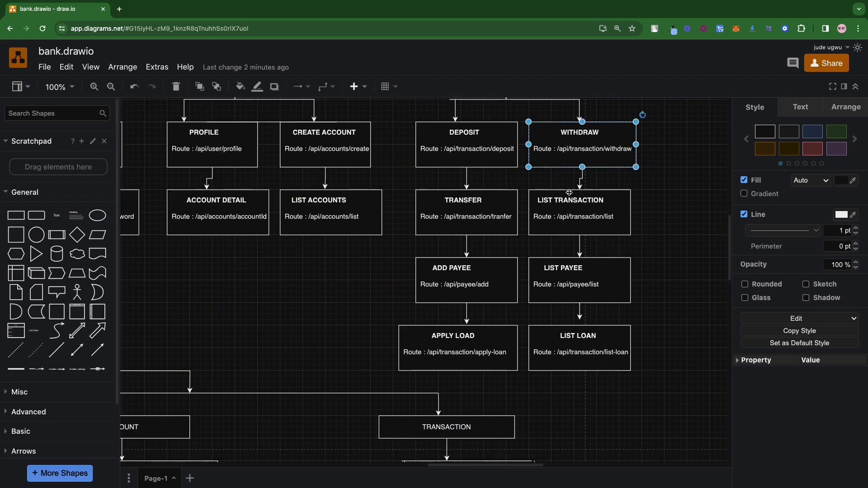
pyautogui.click(497, 205)
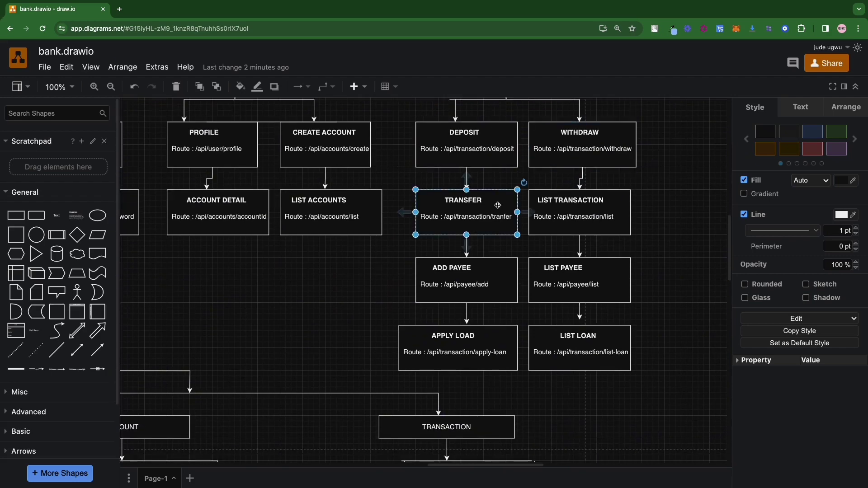
pyautogui.click(559, 209)
pyautogui.scroll(-3, 560, 210)
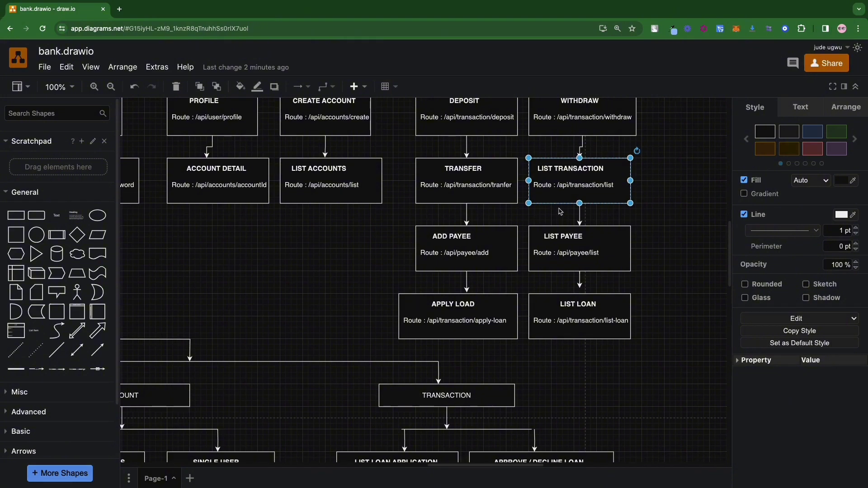
pyautogui.click(480, 232)
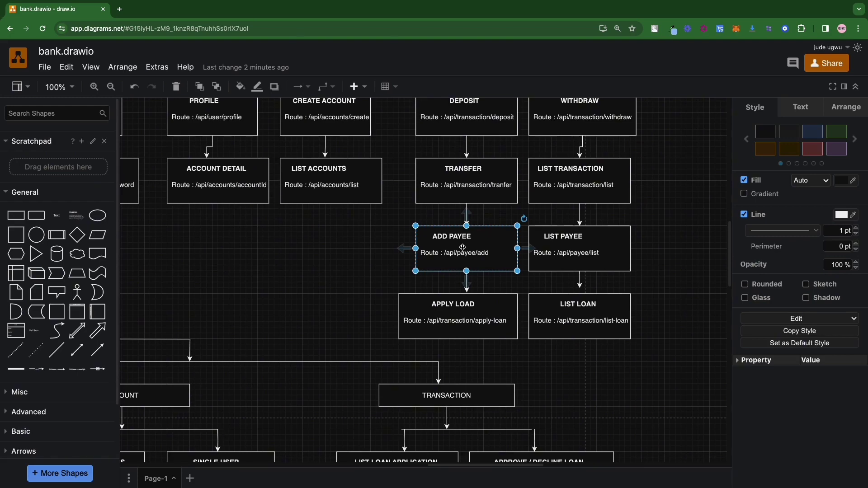
pyautogui.click(566, 246)
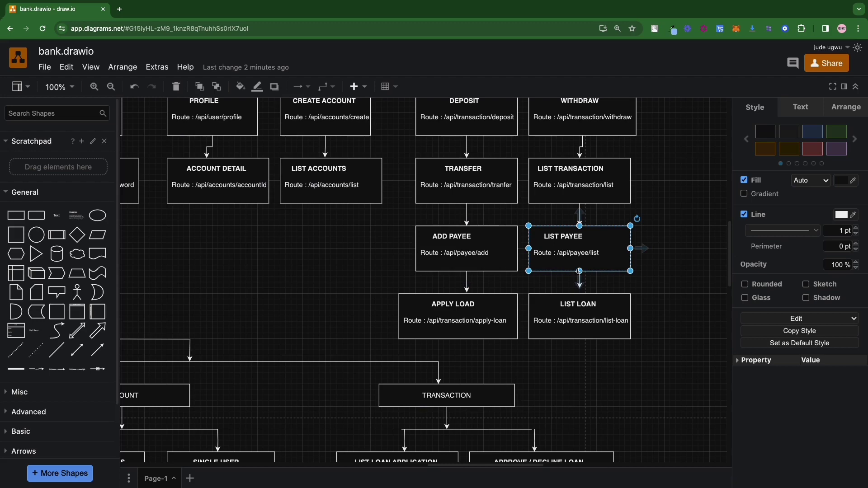
# Correct the APPLY LOAD heading in the user Transaction branch to APPLY LOAN.
pyautogui.click(500, 324)
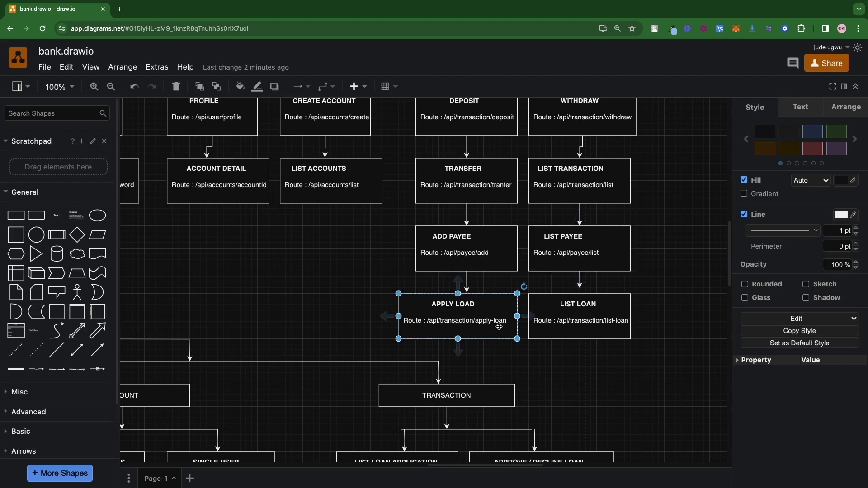
pyautogui.doubleClick(475, 306)
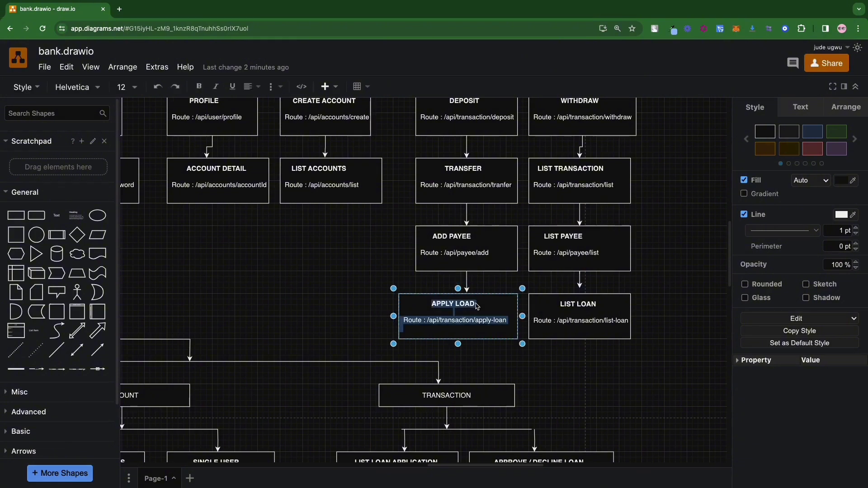
pyautogui.click(479, 306)
pyautogui.press('BackSpace')
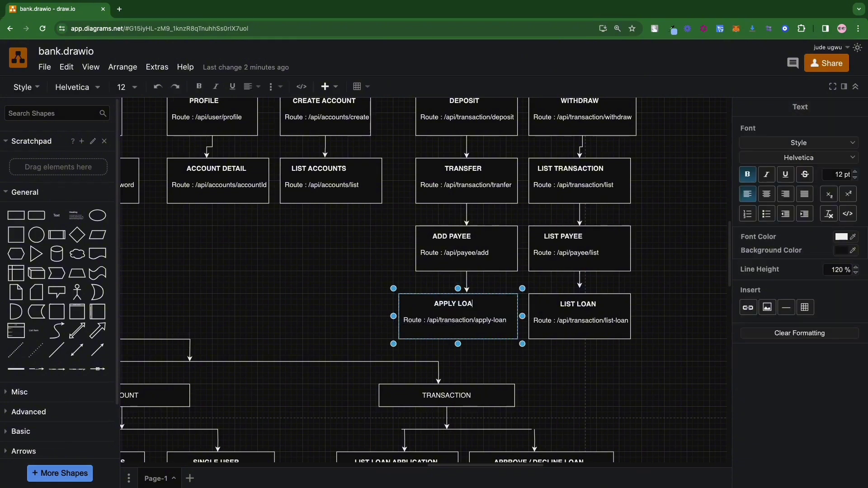
pyautogui.write('N')
pyautogui.click(563, 315)
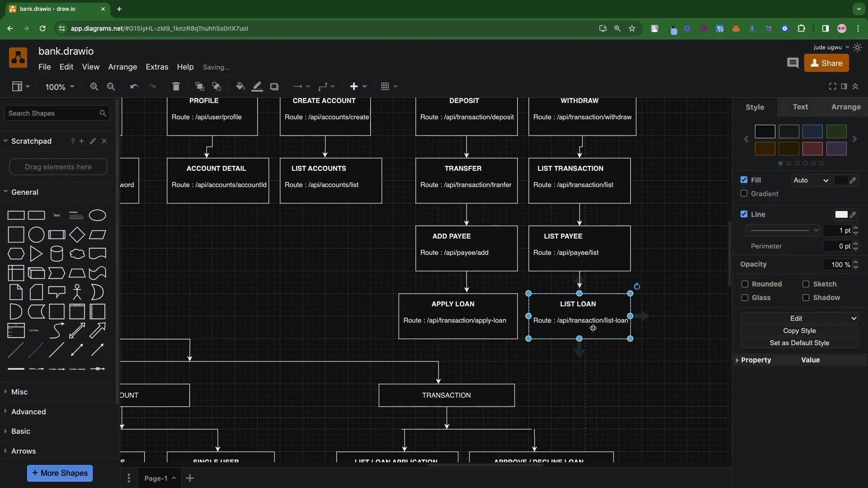
# Trace the Admin Endpoints branch down to its Authentication, Account and Transaction nodes and examine their routes.
pyautogui.scroll(-1, 596, 330)
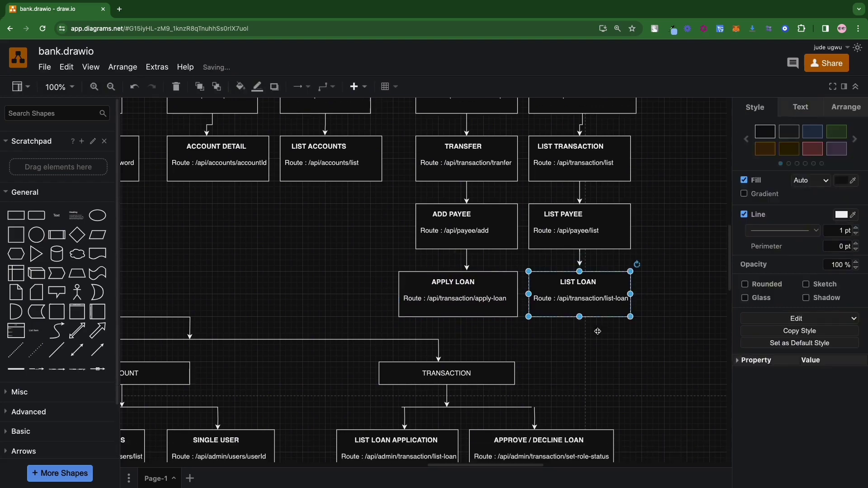
pyautogui.scroll(-2, 597, 332)
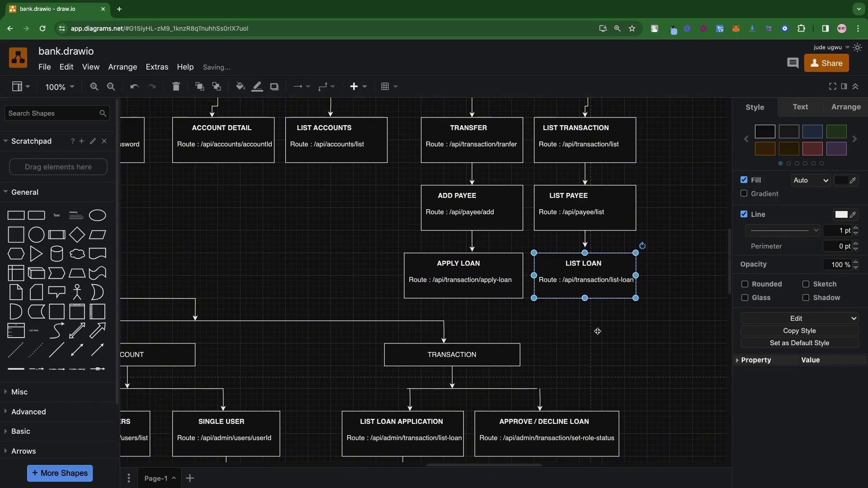
pyautogui.scroll(5, 597, 332)
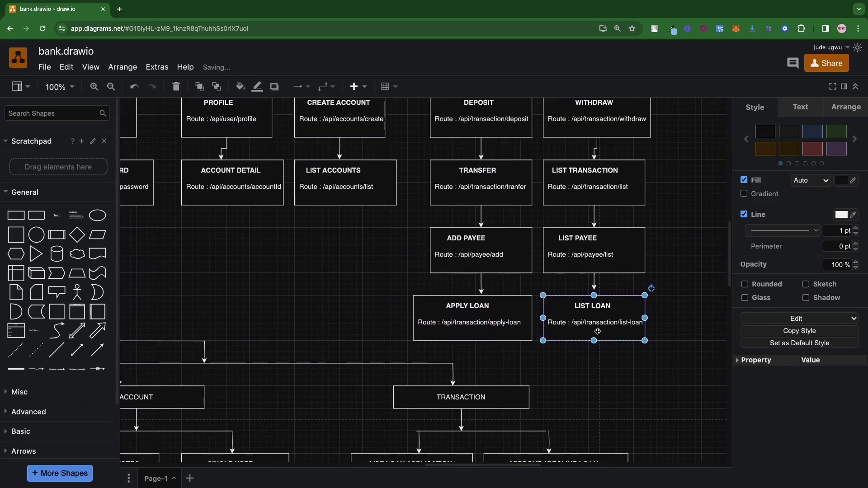
pyautogui.hscroll(-6, 598, 331)
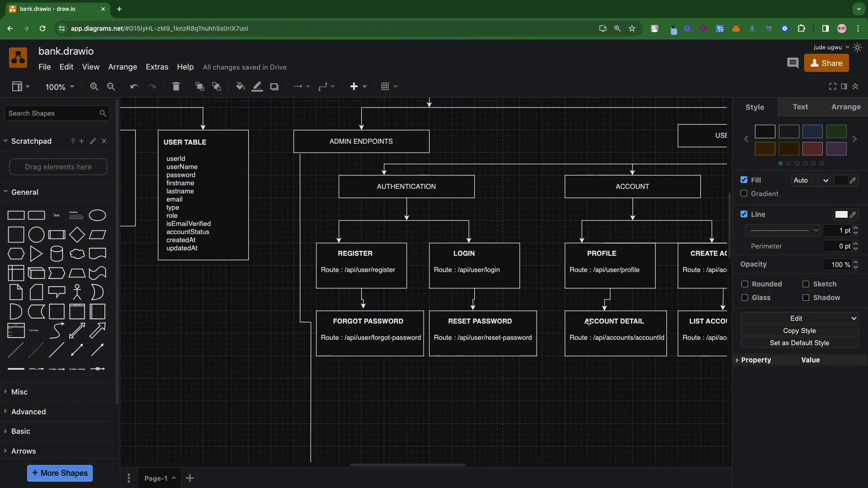
pyautogui.hscroll(2, 588, 322)
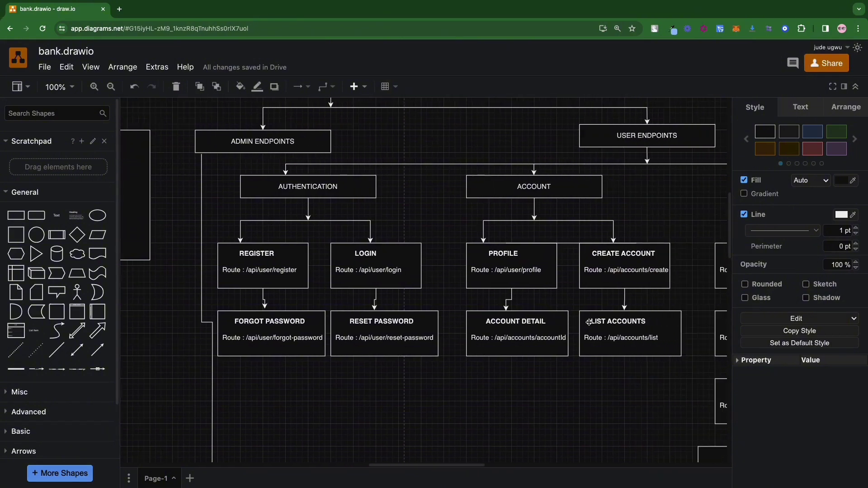
pyautogui.hscroll(-3, 588, 322)
pyautogui.scroll(-10, 589, 323)
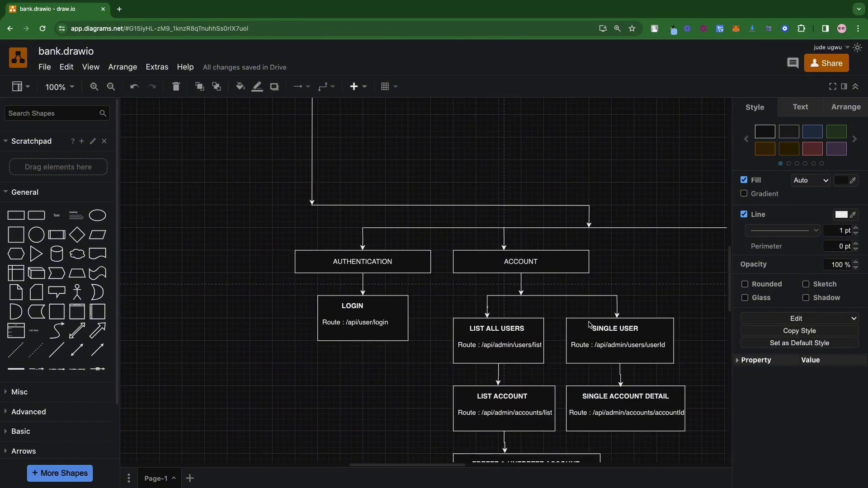
pyautogui.hscroll(3, 589, 324)
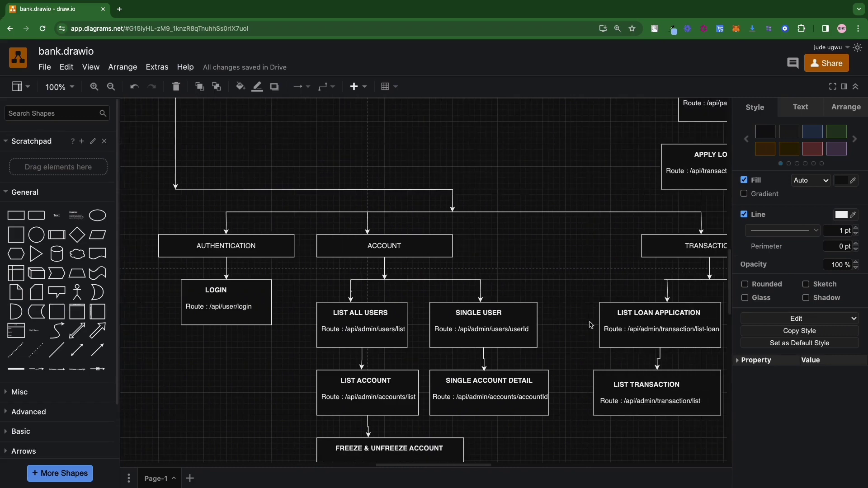
pyautogui.hscroll(1, 591, 325)
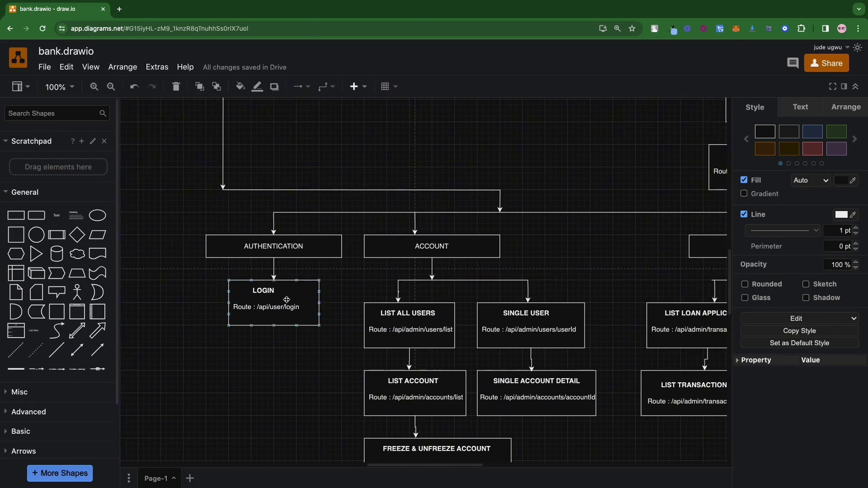
# Review the admin Login, List All Users and Single User nodes, selecting each one in turn.
pyautogui.click(286, 299)
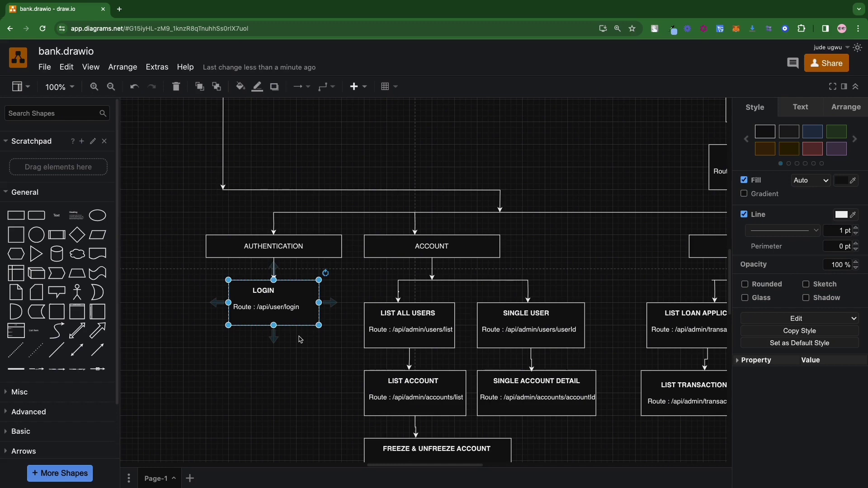
pyautogui.scroll(-1, 300, 339)
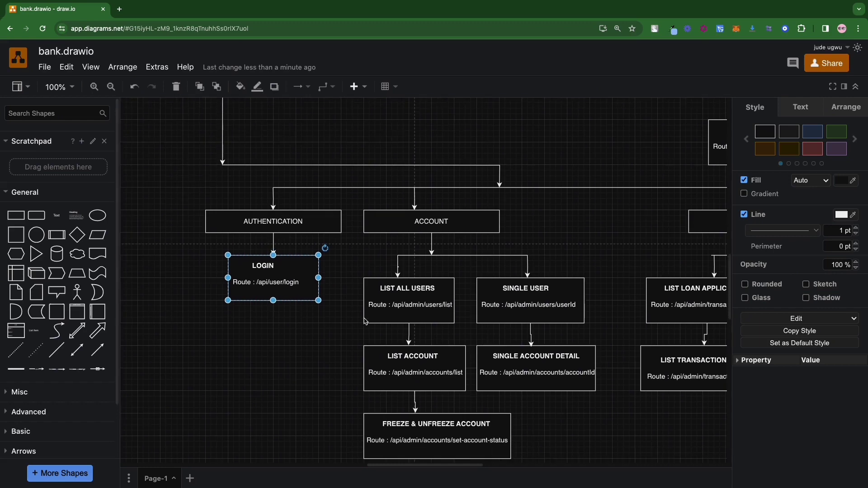
pyautogui.click(402, 304)
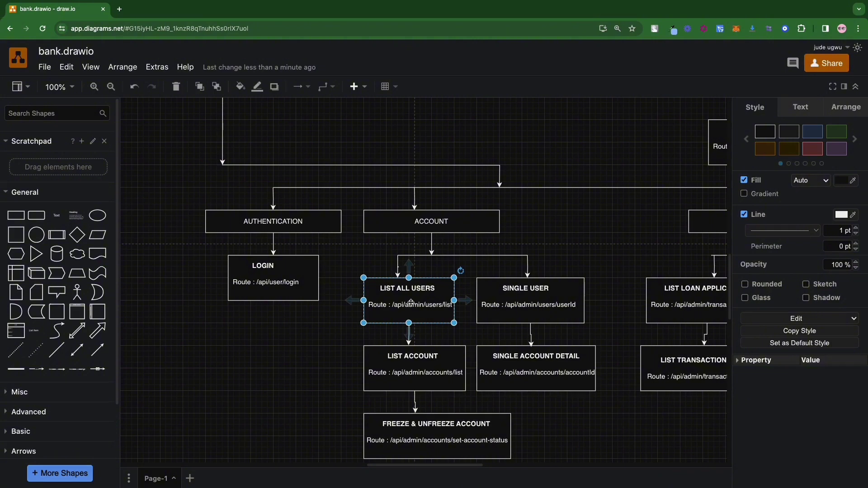
pyautogui.click(527, 299)
pyautogui.scroll(-3, 527, 298)
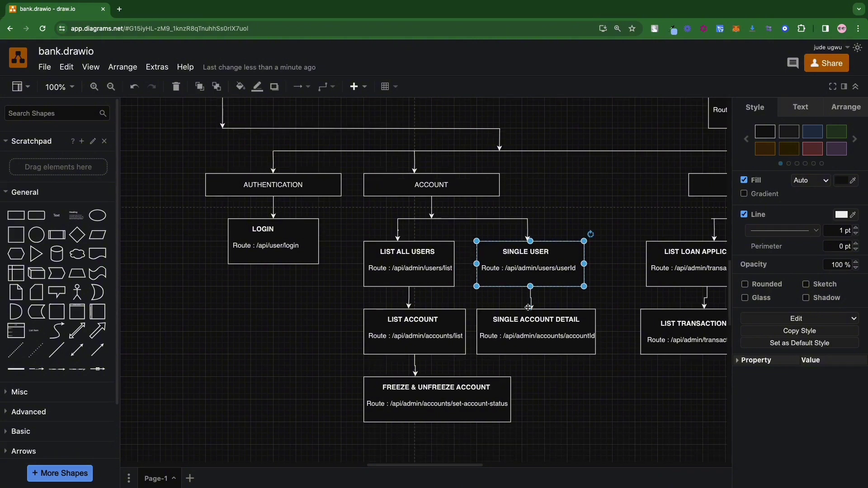
pyautogui.scroll(-1, 529, 309)
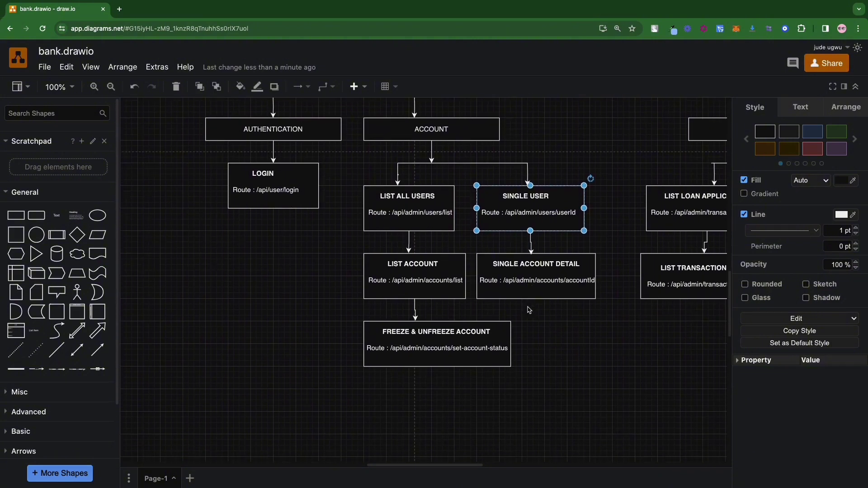
# Review the remaining admin Account nodes in turn: List Account, Single Account Detail, and Freeze & Unfreeze Account.
pyautogui.doubleClick(433, 283)
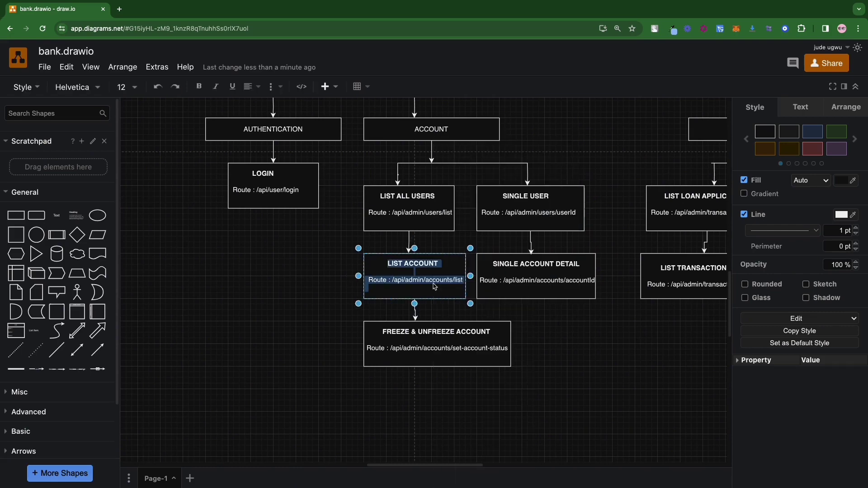
pyautogui.click(325, 277)
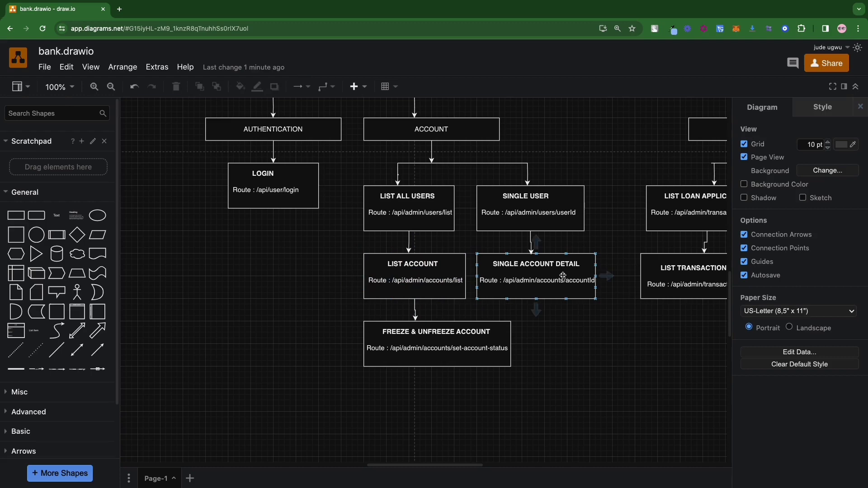
pyautogui.click(563, 275)
pyautogui.scroll(-2, 582, 319)
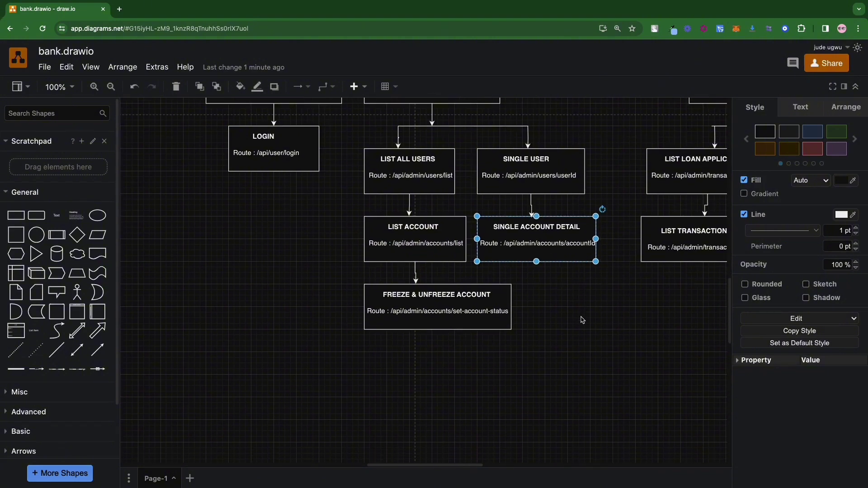
pyautogui.click(500, 303)
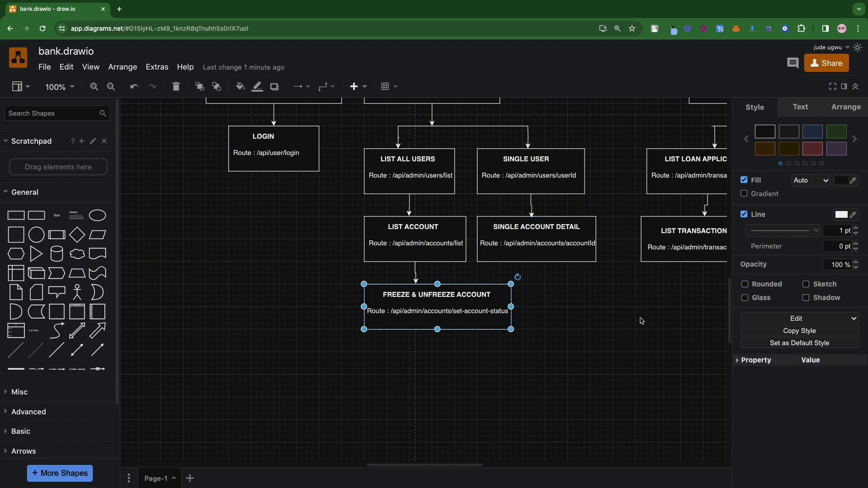
# Find the Account Table under App Model and highlight its status field, leaving the text unedited.
pyautogui.hscroll(-5, 642, 321)
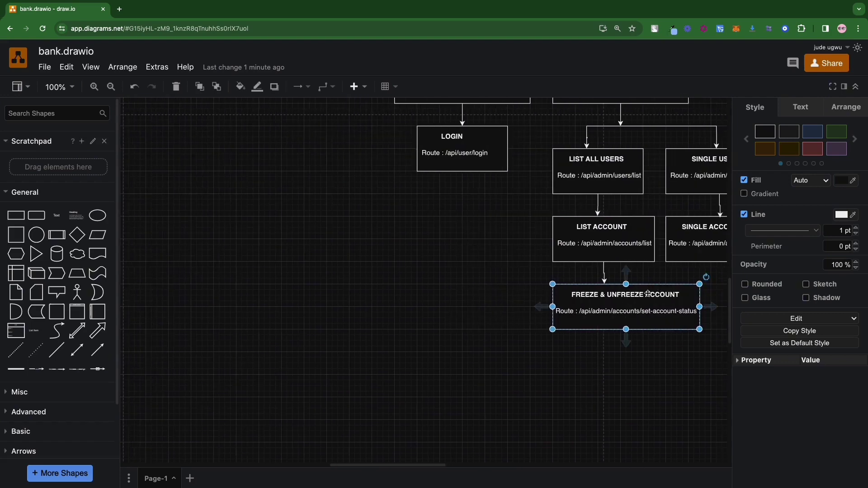
pyautogui.hscroll(-10, 647, 296)
pyautogui.scroll(10, 647, 296)
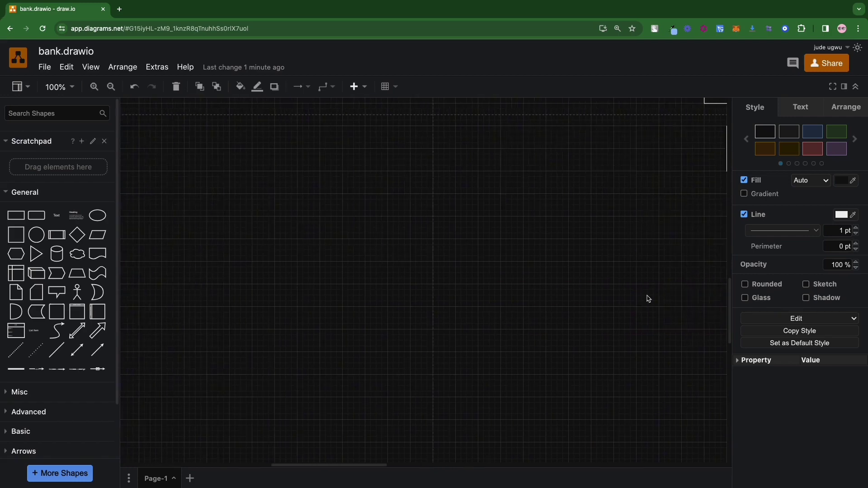
pyautogui.scroll(5, 648, 299)
pyautogui.hscroll(5, 646, 297)
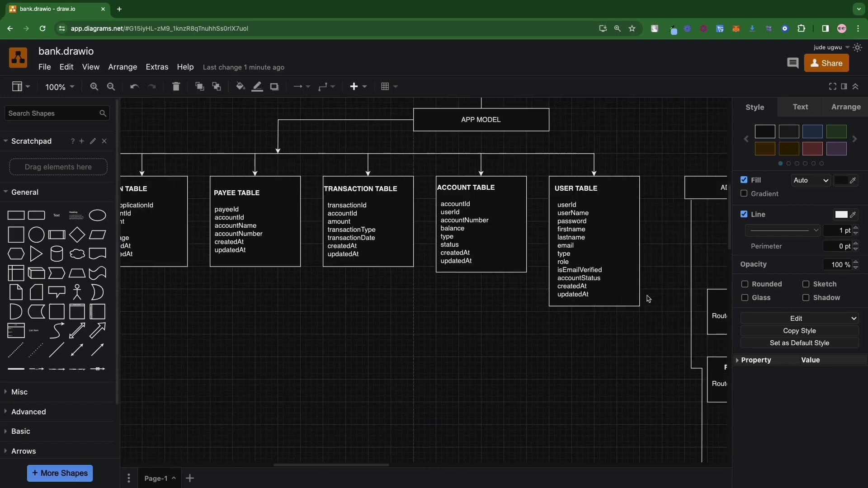
pyautogui.hscroll(-3, 615, 257)
pyautogui.click(532, 239)
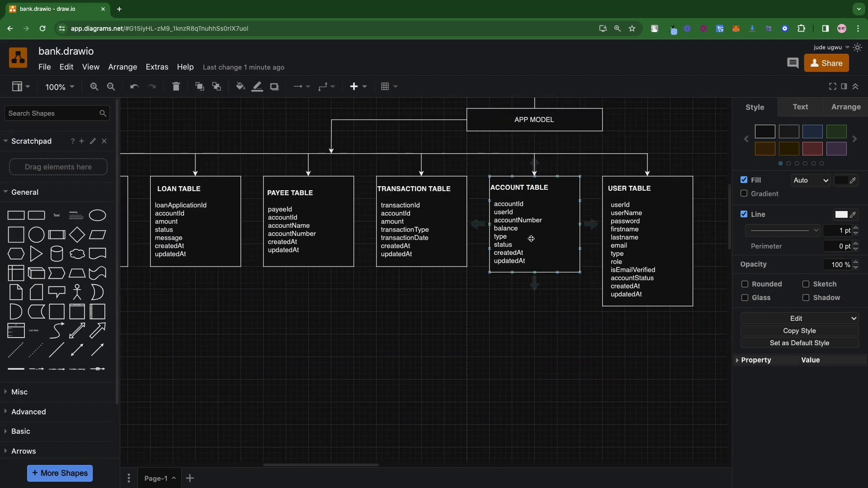
pyautogui.doubleClick(508, 245)
pyautogui.click(510, 246)
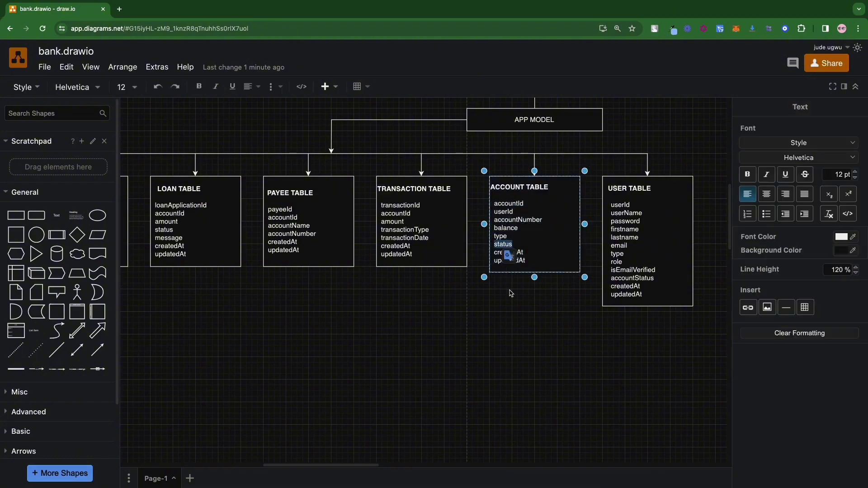
pyautogui.click(517, 356)
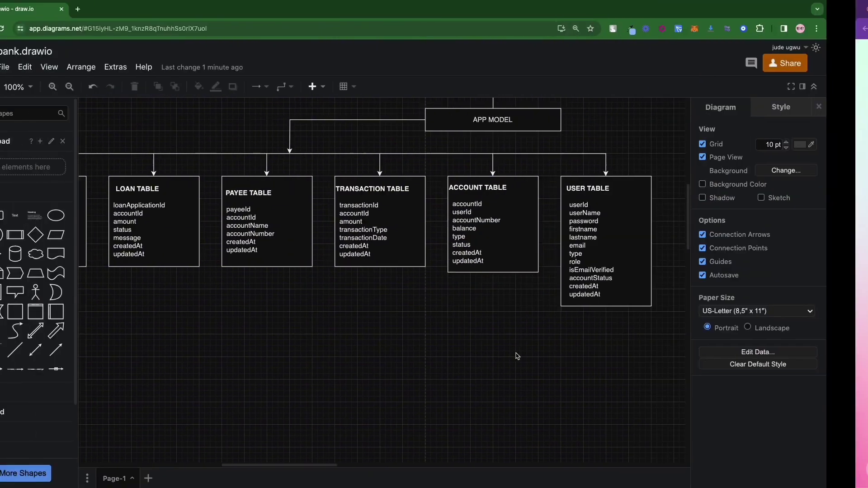
# Return to the admin Transaction branch and review its nodes, selecting Approve / Decline Loan and List Transaction.
pyautogui.hscroll(5, 517, 356)
pyautogui.hscroll(8, 517, 356)
pyautogui.scroll(-10, 518, 357)
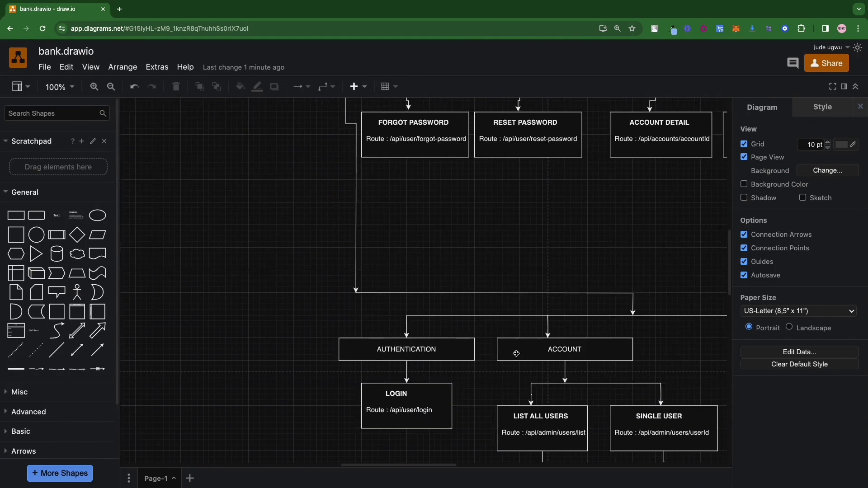
pyautogui.hscroll(5, 517, 357)
pyautogui.scroll(5, 517, 356)
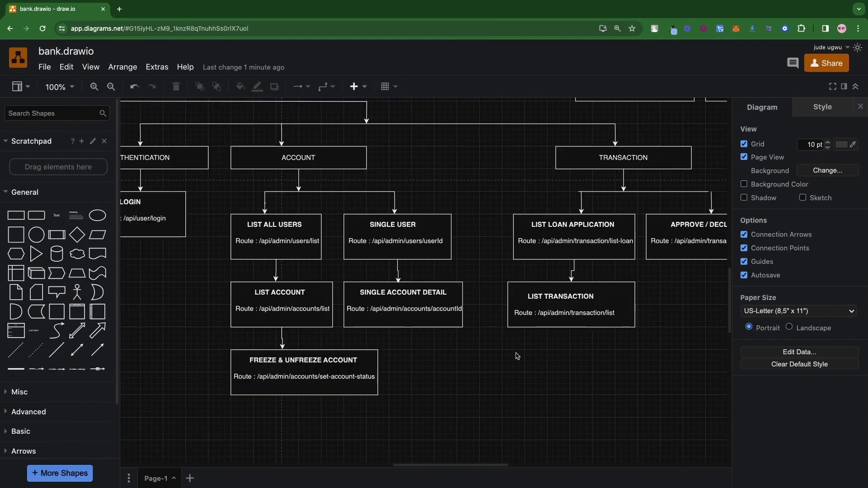
pyautogui.hscroll(-1, 518, 356)
pyautogui.hscroll(3, 517, 356)
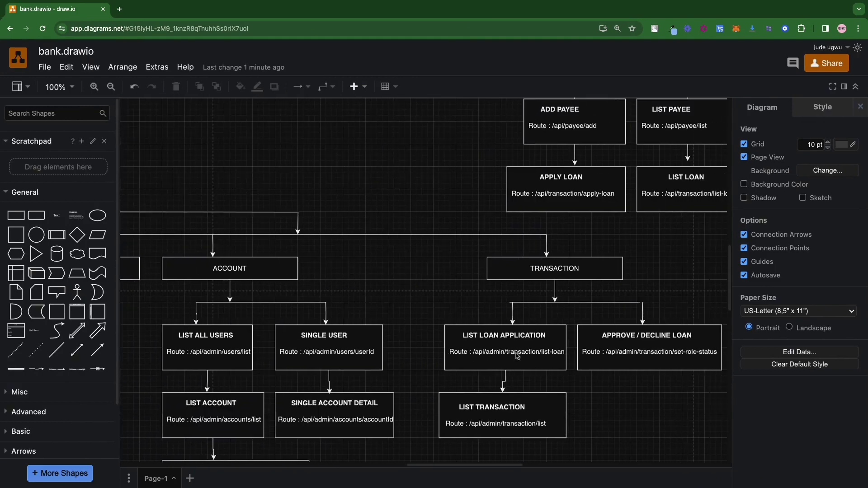
pyautogui.scroll(1, 517, 356)
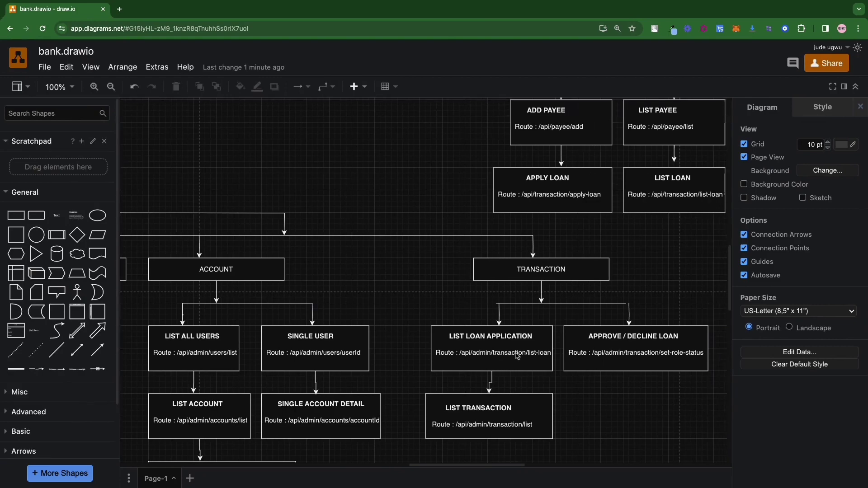
pyautogui.click(615, 368)
pyautogui.click(477, 433)
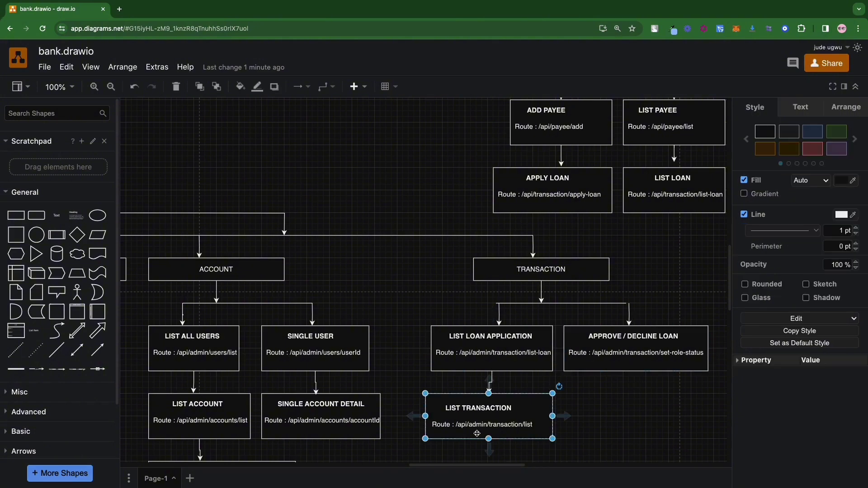
# Reduce the browser zoom to 100% and survey the whole diagram, from the model tables to the user and admin endpoint branches.
pyautogui.hscroll(-10, 477, 434)
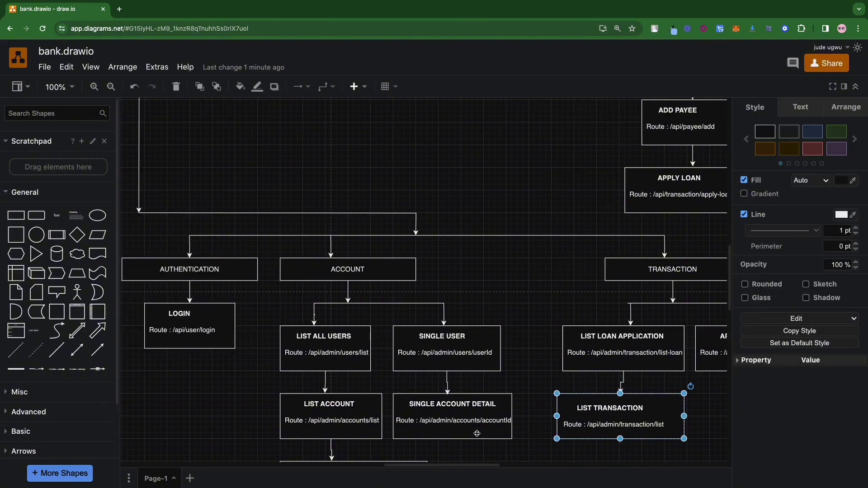
pyautogui.scroll(10, 314, 386)
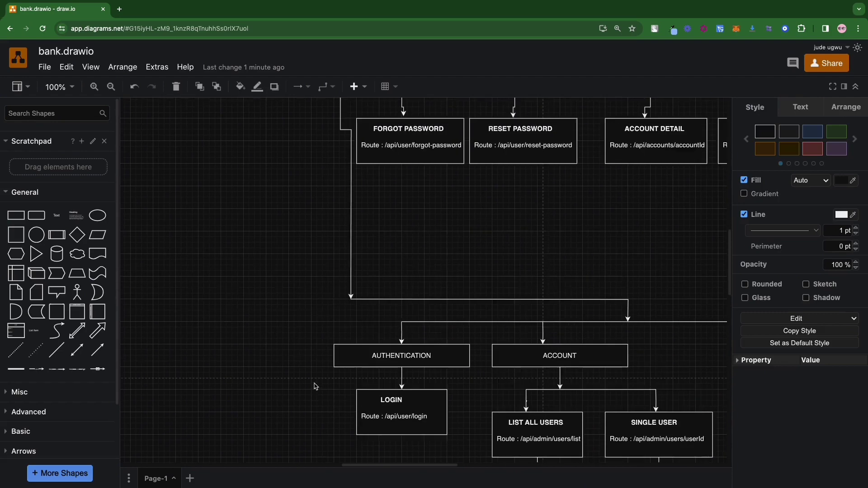
pyautogui.hscroll(-2, 315, 387)
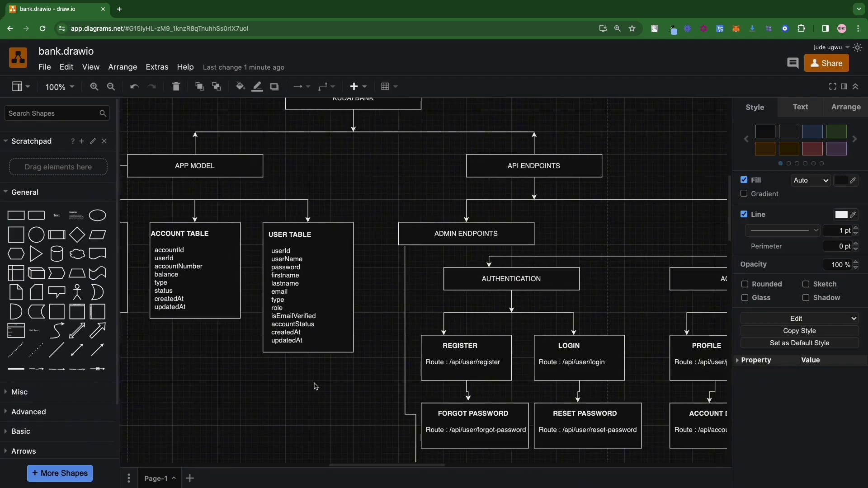
pyautogui.hotkey('ctrl', '-')
pyautogui.hscroll(5, 315, 387)
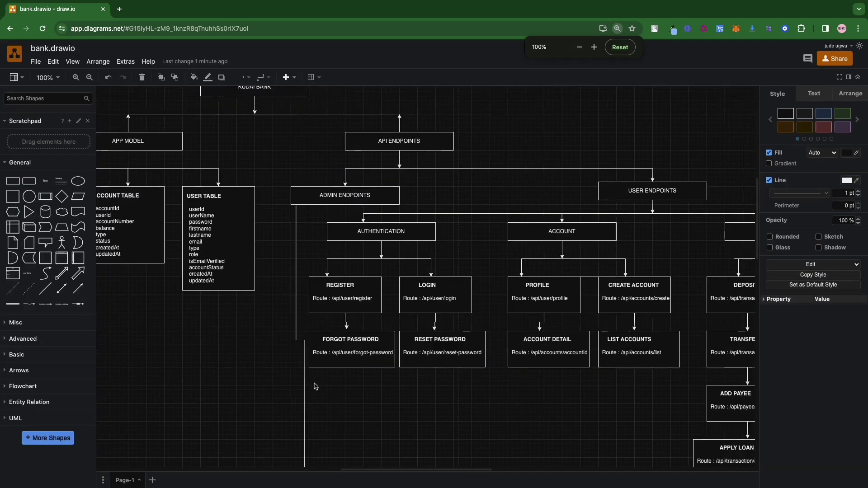
pyautogui.hscroll(-5, 315, 386)
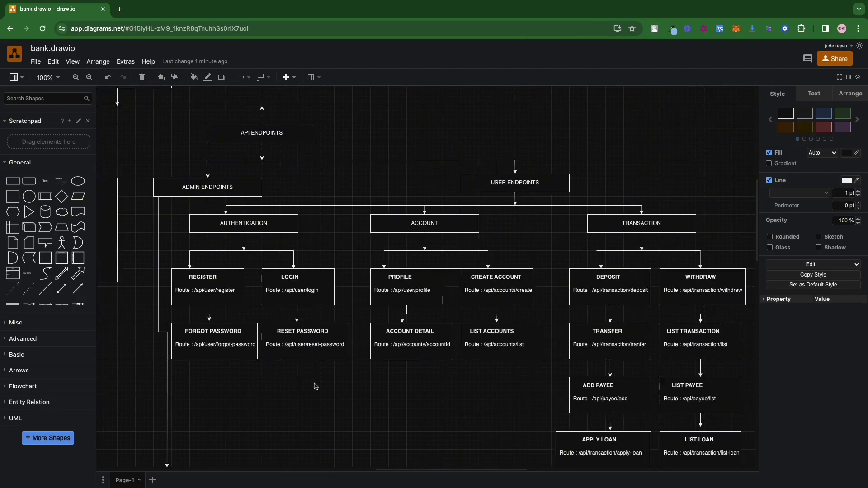
pyautogui.hscroll(-7, 315, 386)
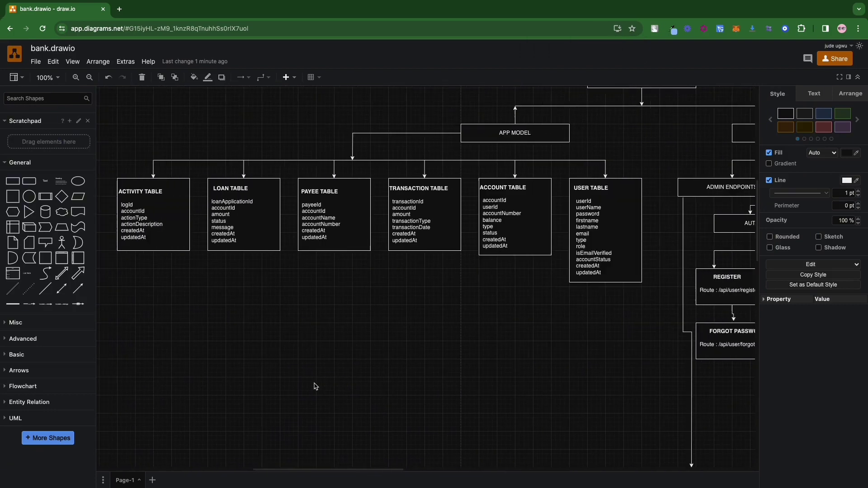
pyautogui.hscroll(8, 315, 386)
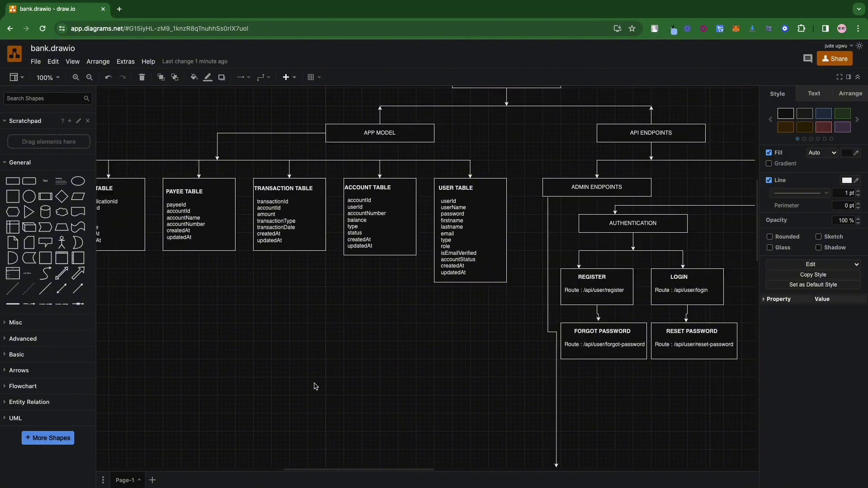
pyautogui.hscroll(3, 315, 386)
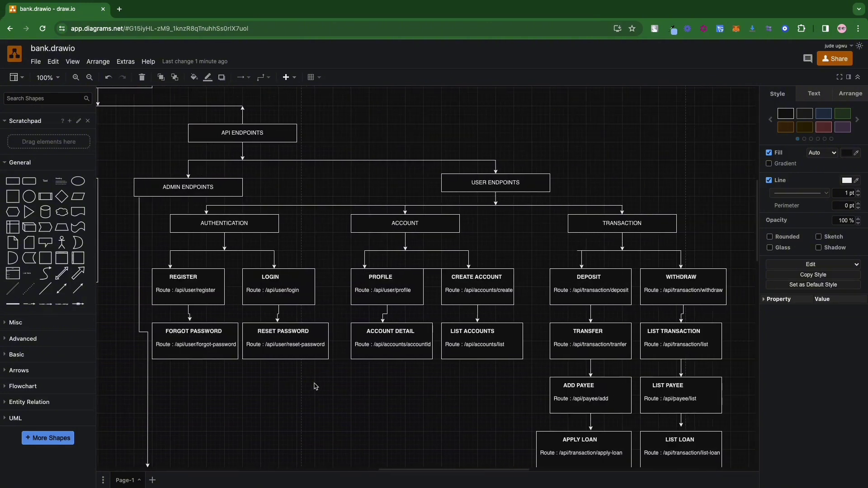
pyautogui.hscroll(-2, 315, 387)
pyautogui.scroll(-2, 315, 387)
pyautogui.scroll(-2, 315, 387)
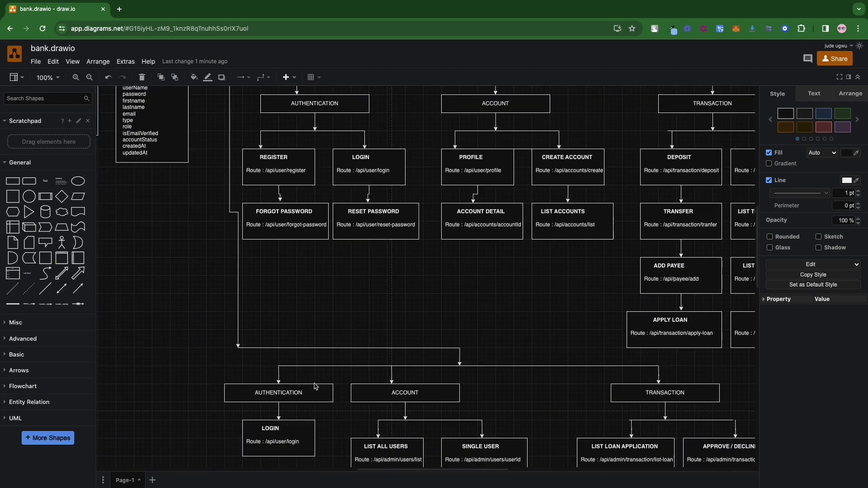
pyautogui.click(328, 280)
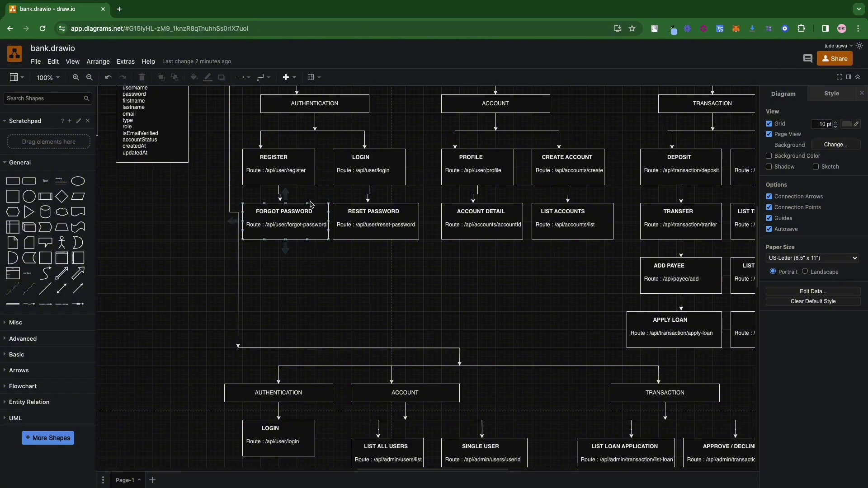
# Open codelandcs.com in a new browser tab and go to the Advanced Web Development course listed under Top Courses We Offer.
pyautogui.click(120, 9)
pyautogui.write('codelandcs.com')
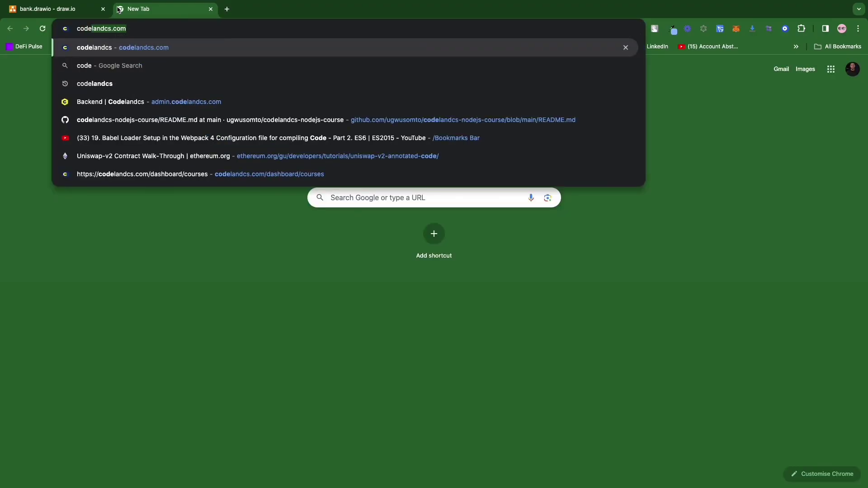
pyautogui.press('Return')
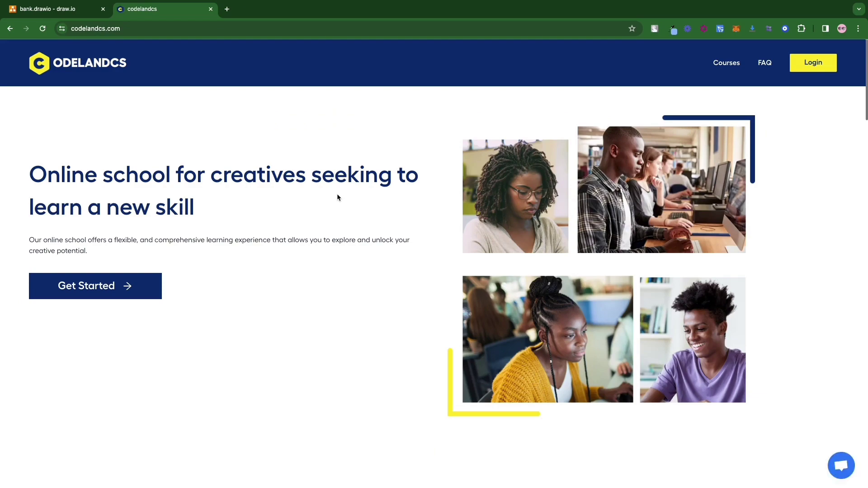
pyautogui.scroll(-15, 337, 198)
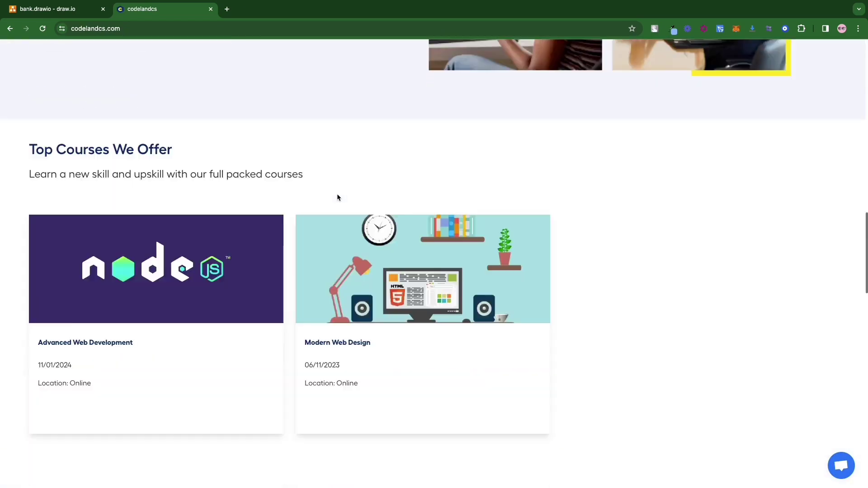
pyautogui.scroll(-3, 338, 197)
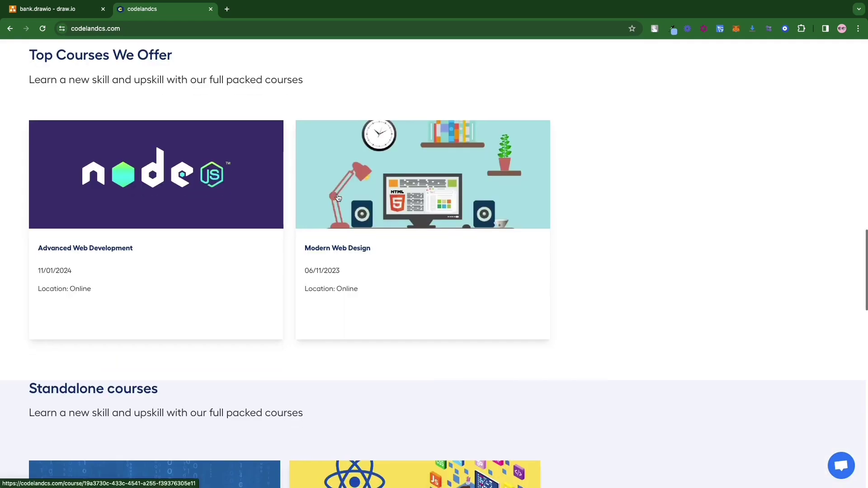
pyautogui.click(114, 240)
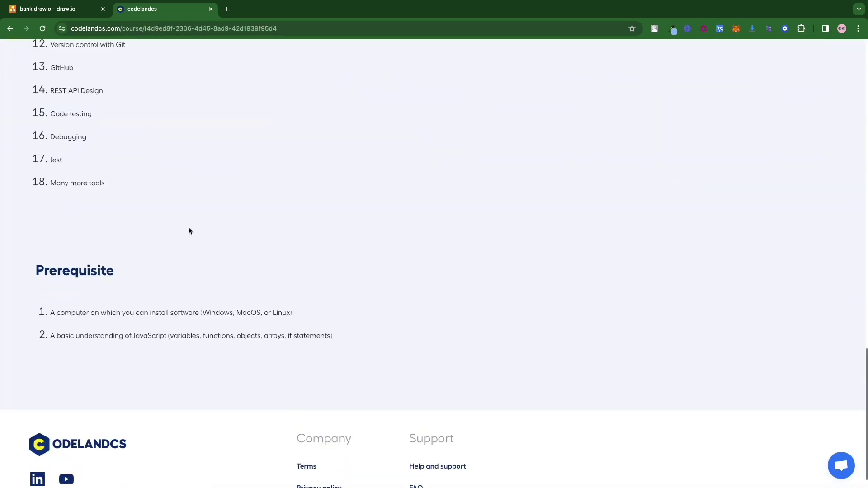
# Enter the codelandcs dashboard through Login, view the Advanced Web Development course's lectures, and return to the bank.drawio diagram.
pyautogui.scroll(20, 189, 230)
pyautogui.scroll(3, 190, 230)
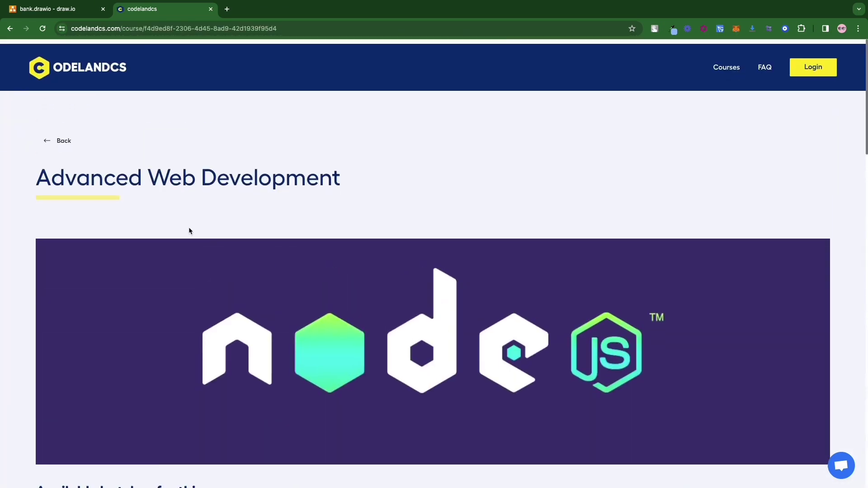
pyautogui.click(818, 62)
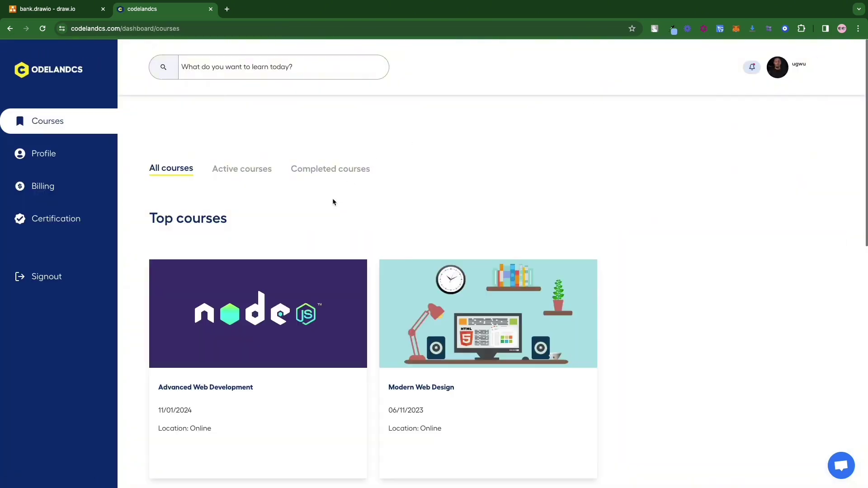
pyautogui.click(228, 323)
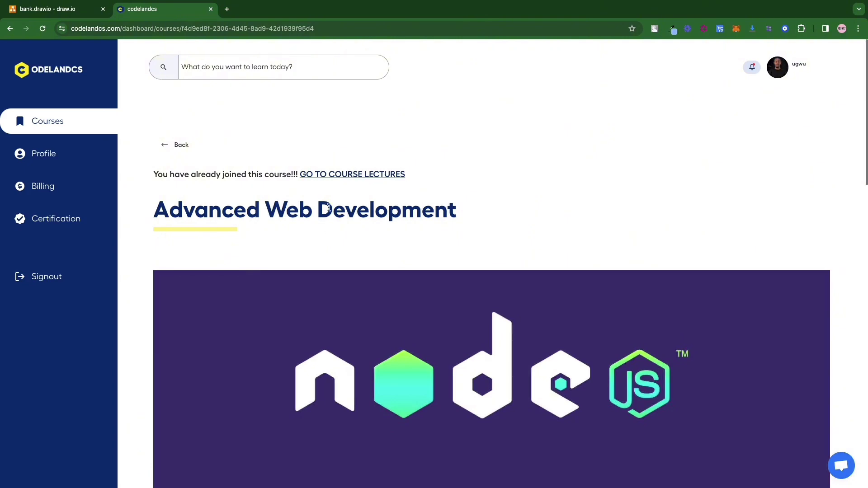
pyautogui.click(347, 174)
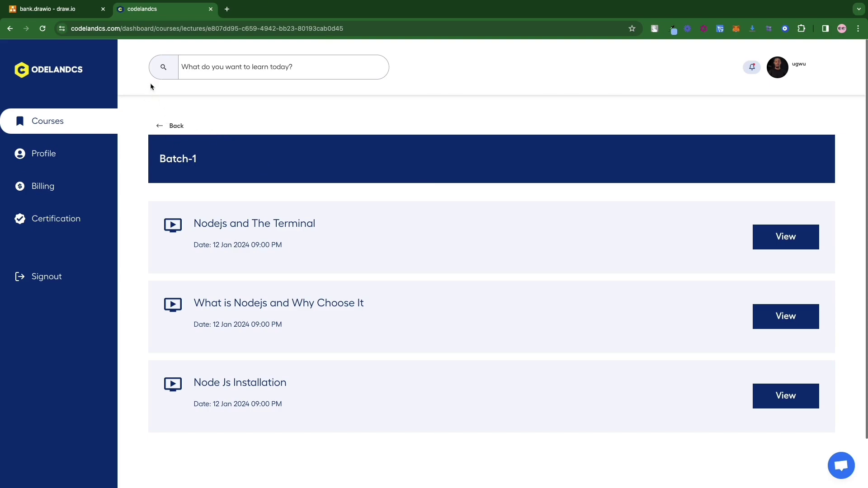
pyautogui.click(76, 14)
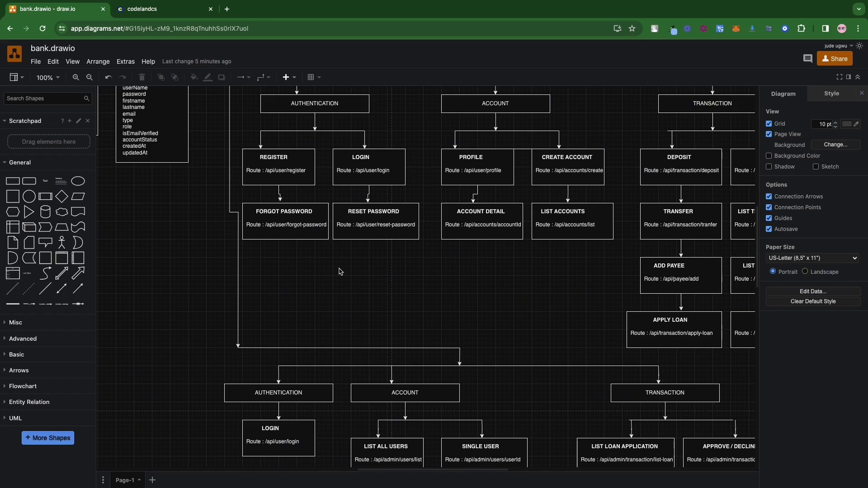
pyautogui.click(729, 109)
# Open GitHub in a new browser tab, filter the top repositories by "kud", and open the kuda-backend repository.
pyautogui.click(228, 9)
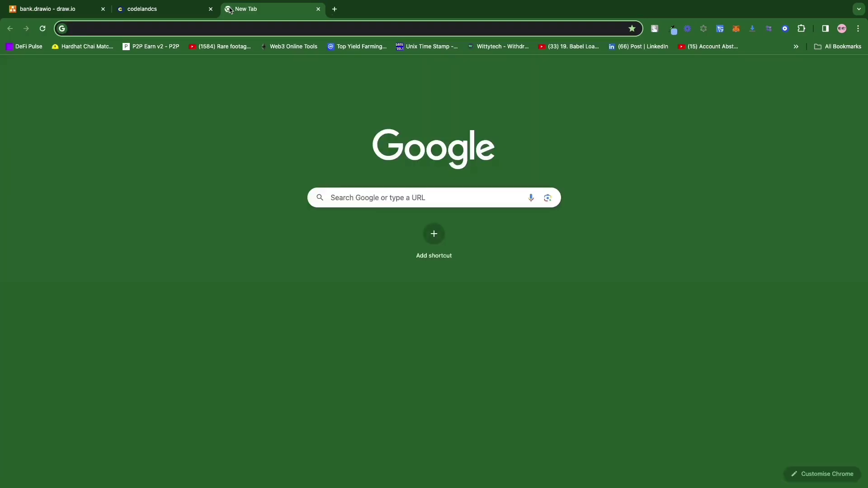
pyautogui.write('git')
pyautogui.press('Return')
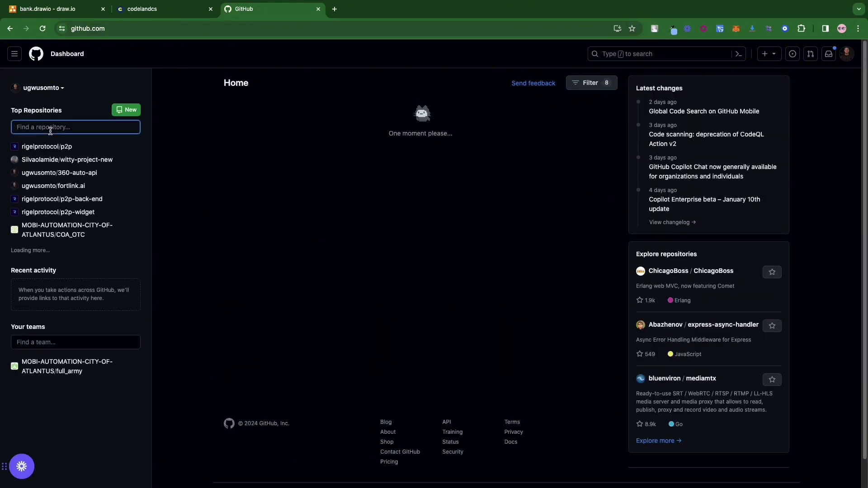
pyautogui.write('kud')
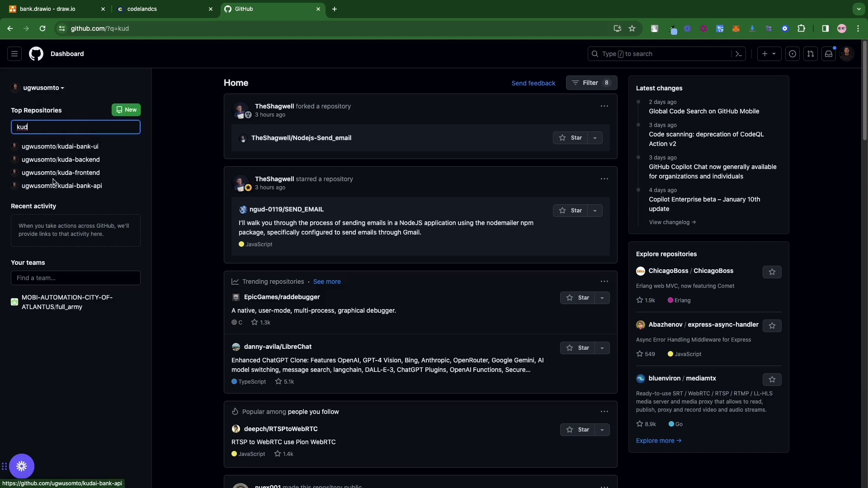
pyautogui.click(73, 161)
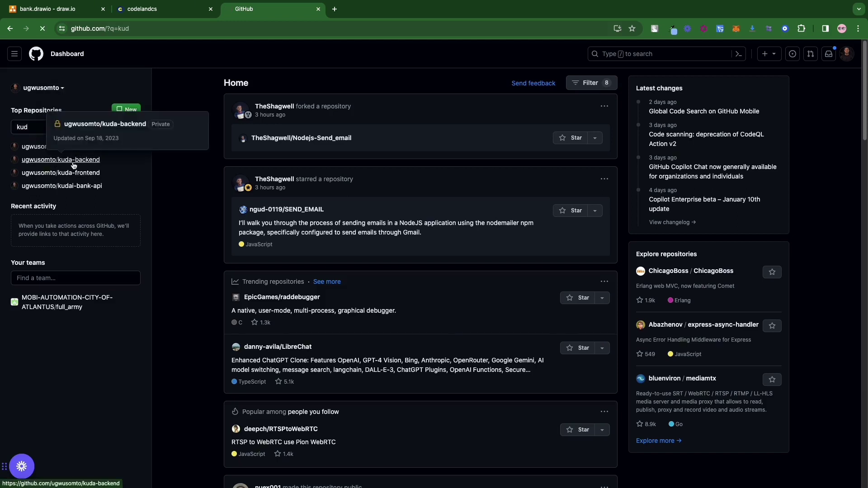